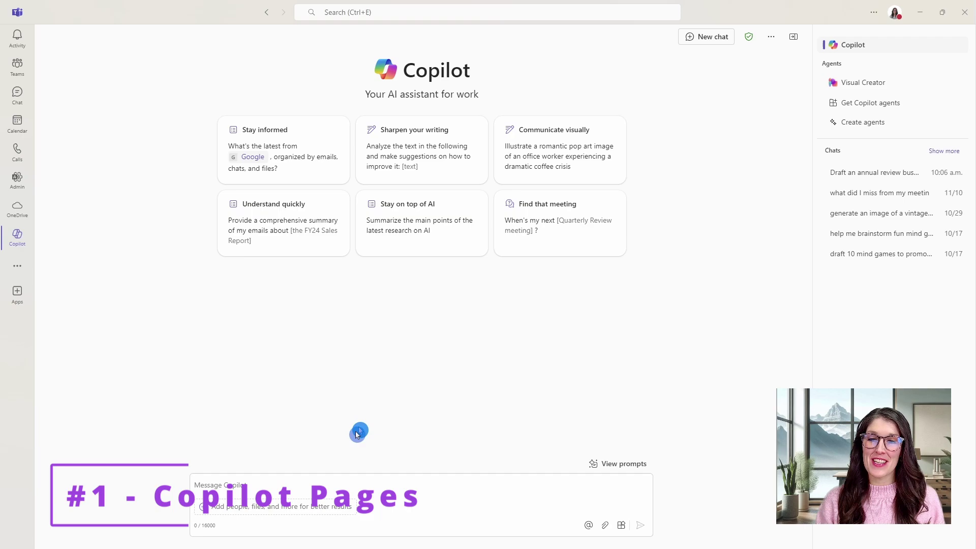
# Send Copilot the pasted prompt asking for an animal shop annual review business plan
pyautogui.click(356, 487)
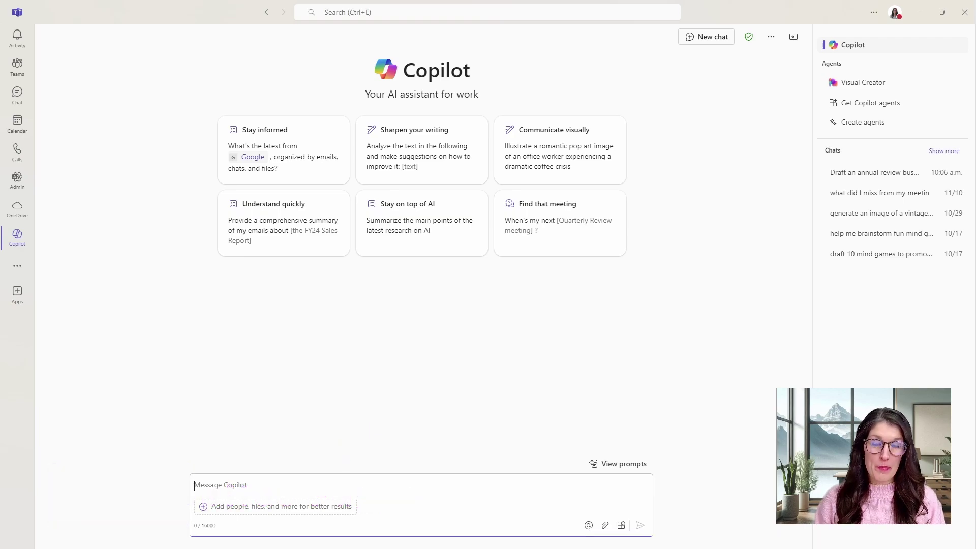
pyautogui.write("Draft an annual review business plan for Amy's Animal Shop. We aim to grow significantly next year by expanding services and increasing occupancy. Our main goals are to open a new training facility, start private dog boarding at employees' homes, and boost occupancy at our current boarding facility. This business plan details our objectives and steps to achieve them.")
pyautogui.press('Return')
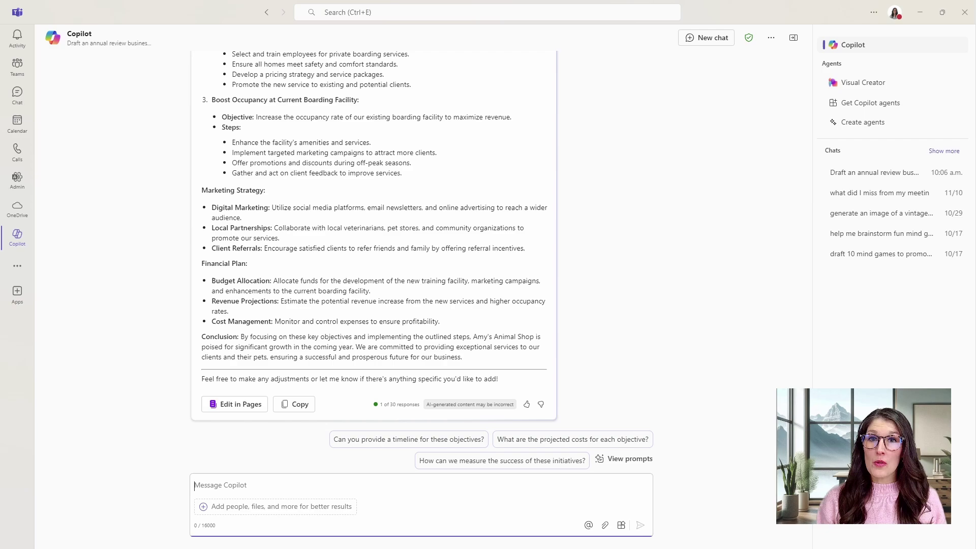
pyautogui.click(615, 398)
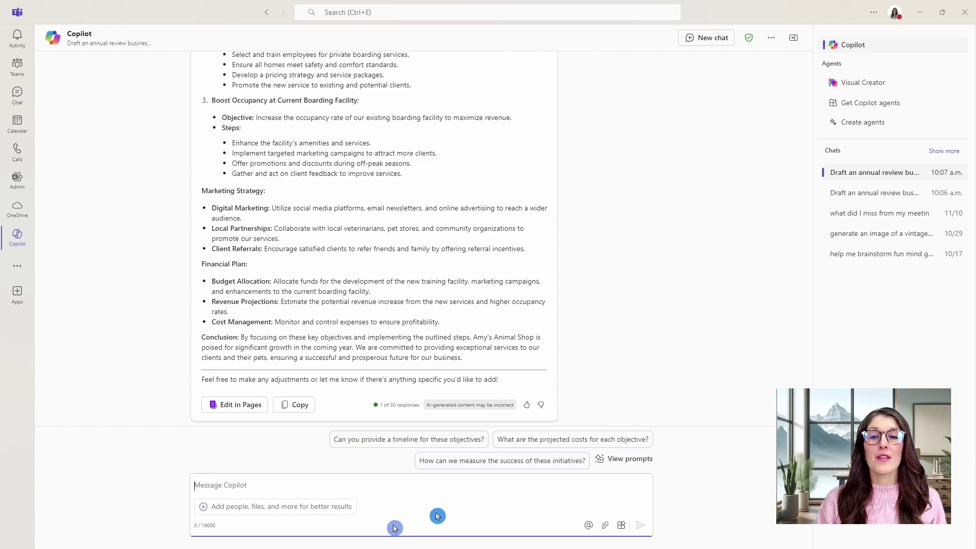
pyautogui.click(291, 490)
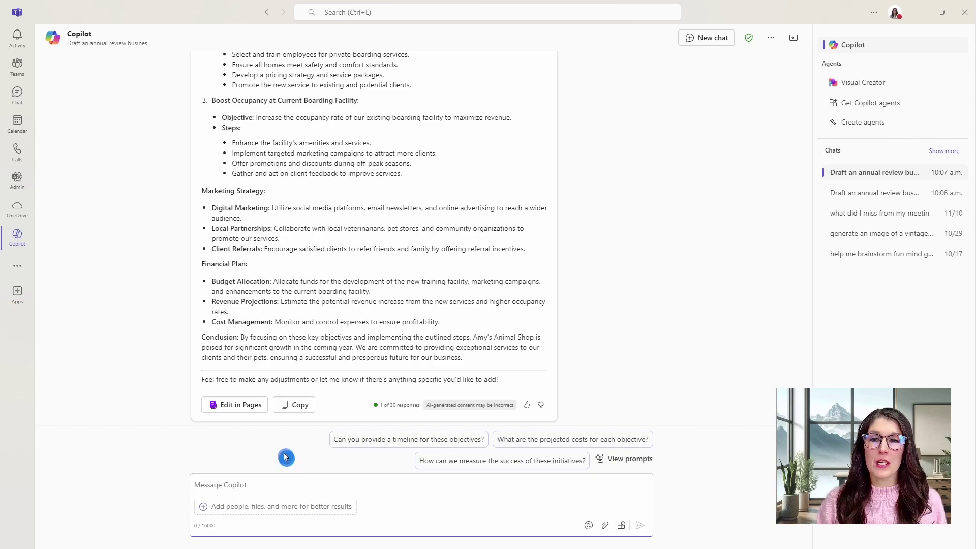
# Open the business-plan response as a Copilot page and copy its component link
pyautogui.click(251, 407)
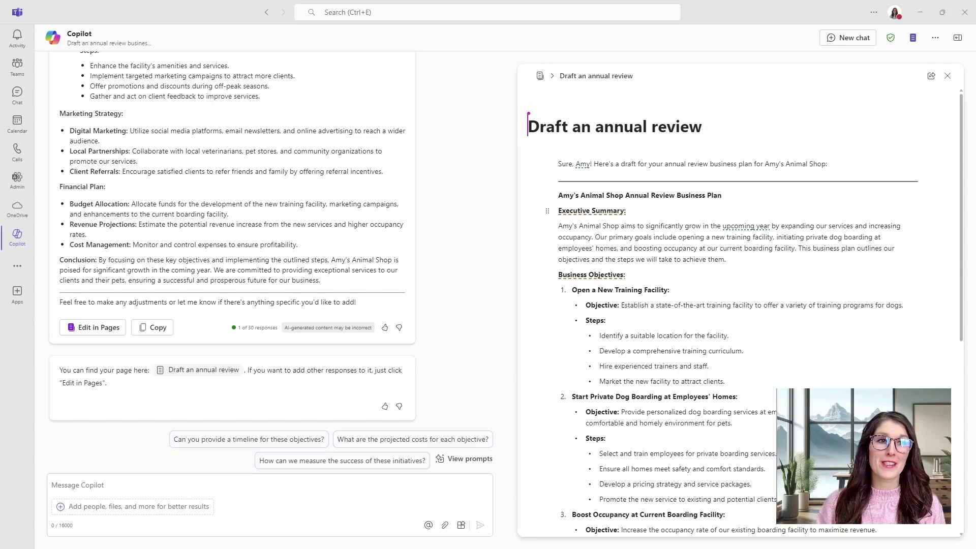
pyautogui.click(930, 80)
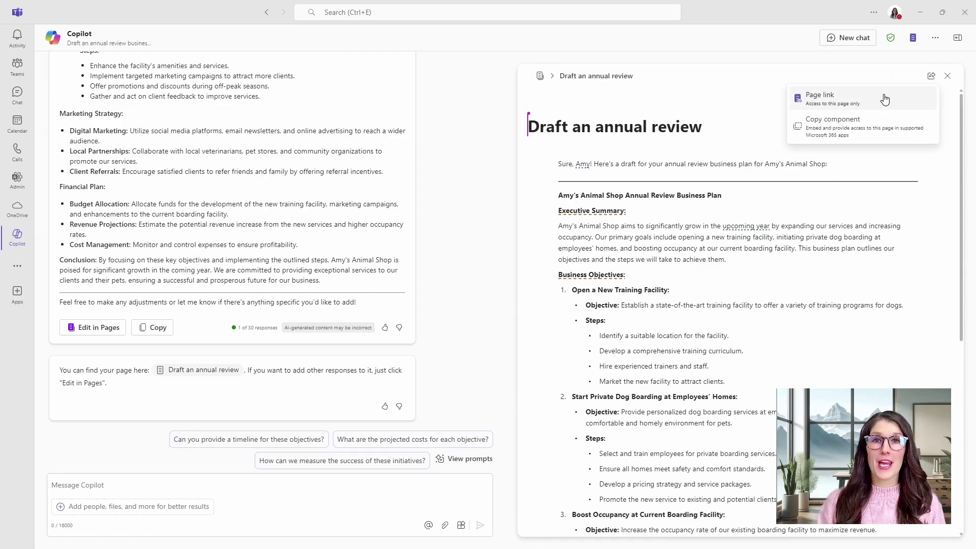
pyautogui.click(881, 131)
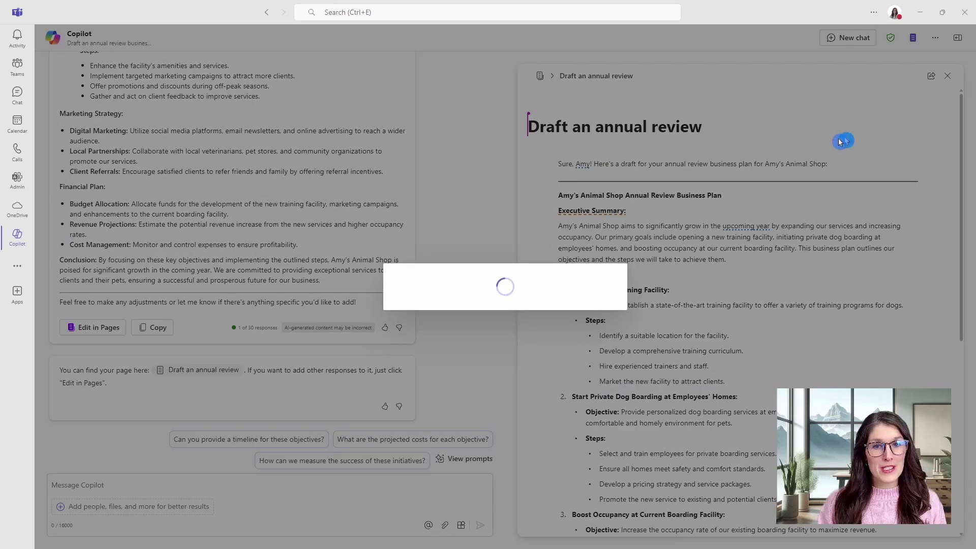
pyautogui.click(601, 284)
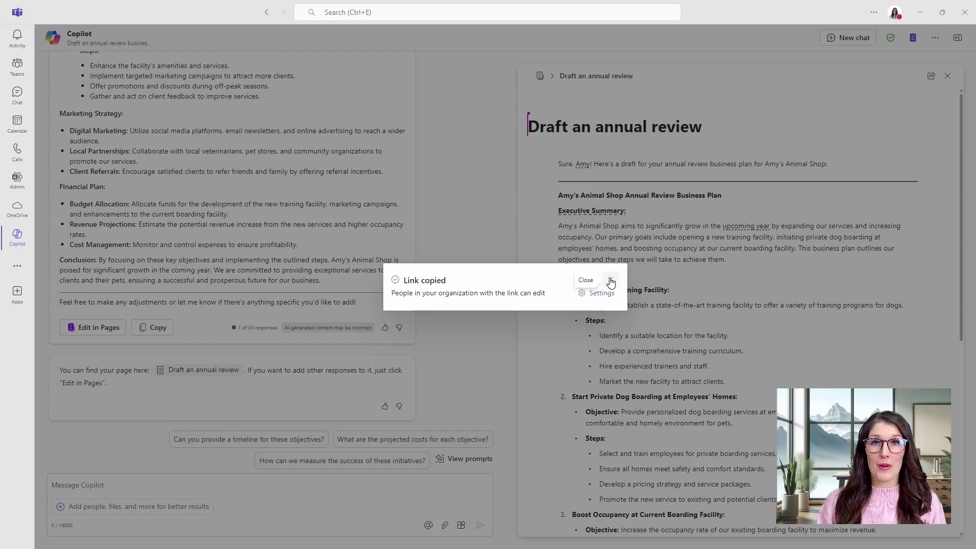
pyautogui.click(610, 281)
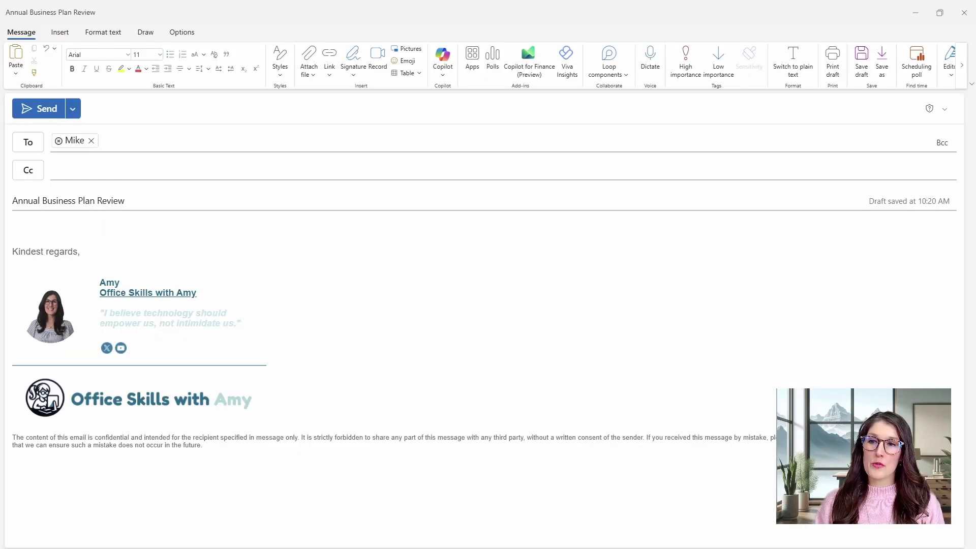
# Paste the live Copilot page into the Annual Business Plan Review email body
pyautogui.hotkey('ctrl', 'v')
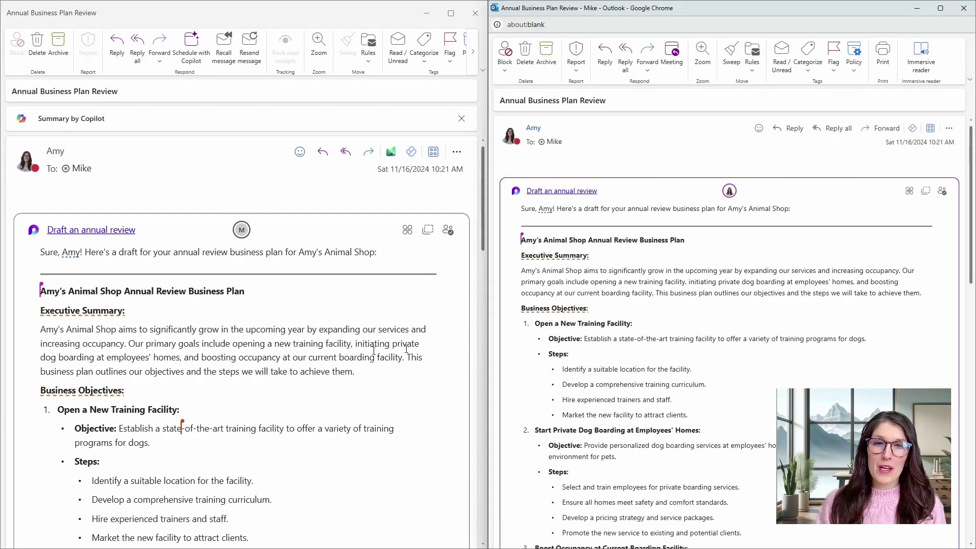
pyautogui.moveTo(197, 422)
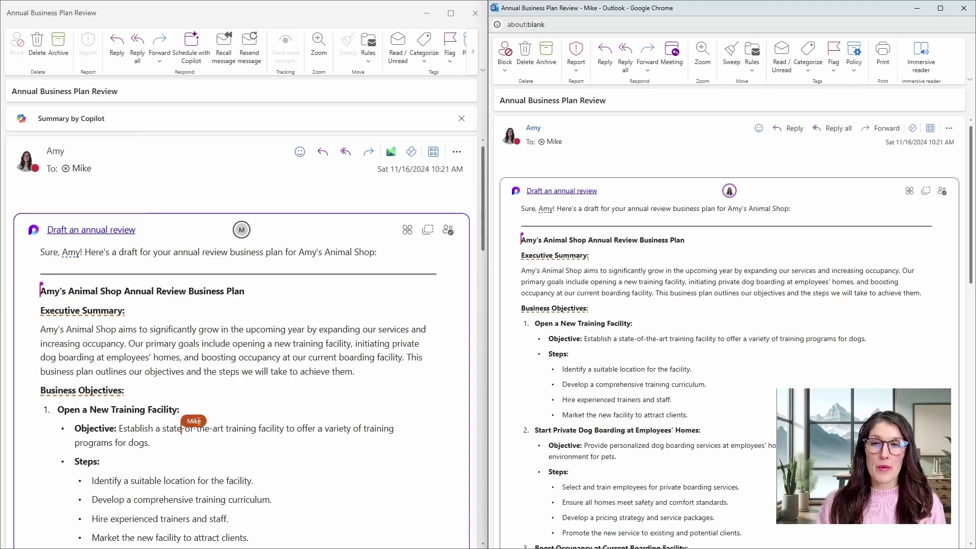
pyautogui.moveTo(523, 239)
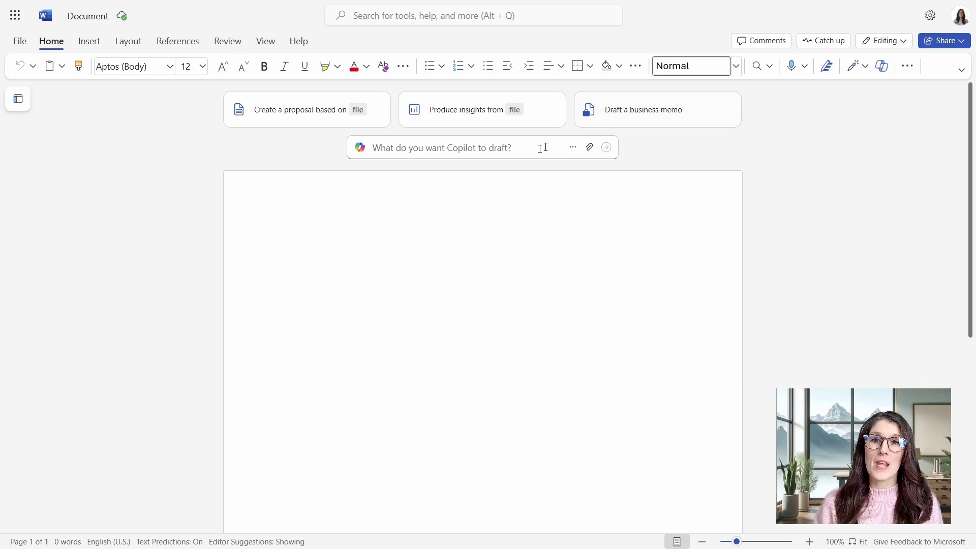
# Open the animal shop's Yearly Business Plan document and show the Copilot side pane
pyautogui.click(517, 153)
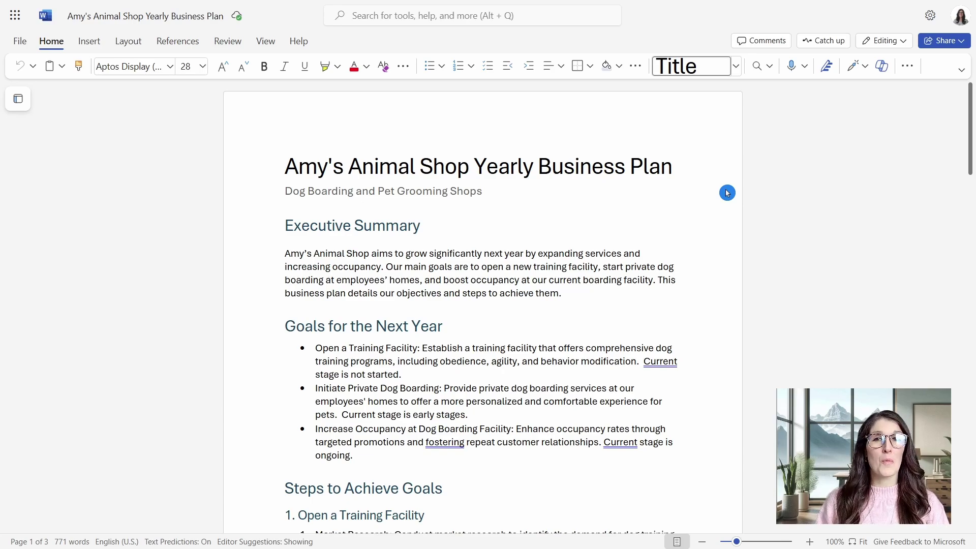
pyautogui.click(566, 291)
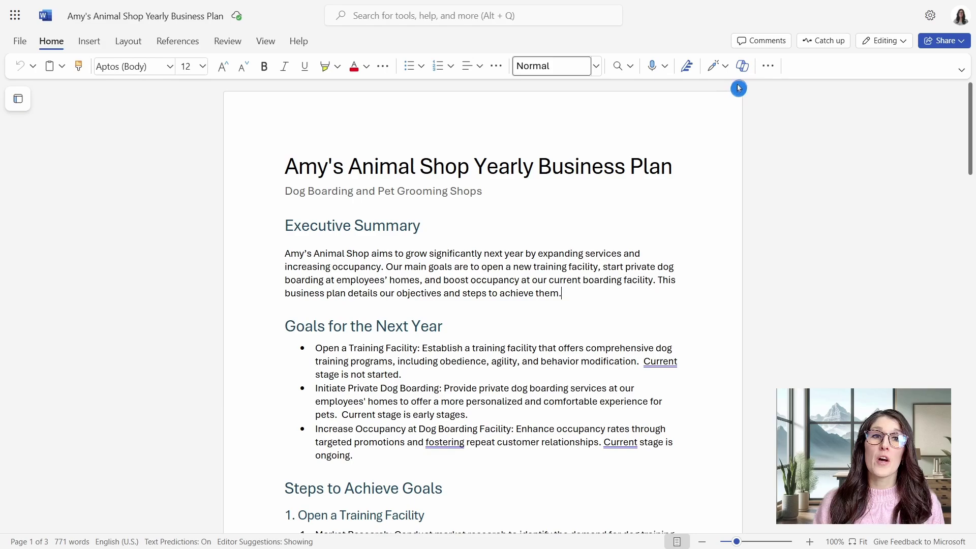
pyautogui.click(742, 67)
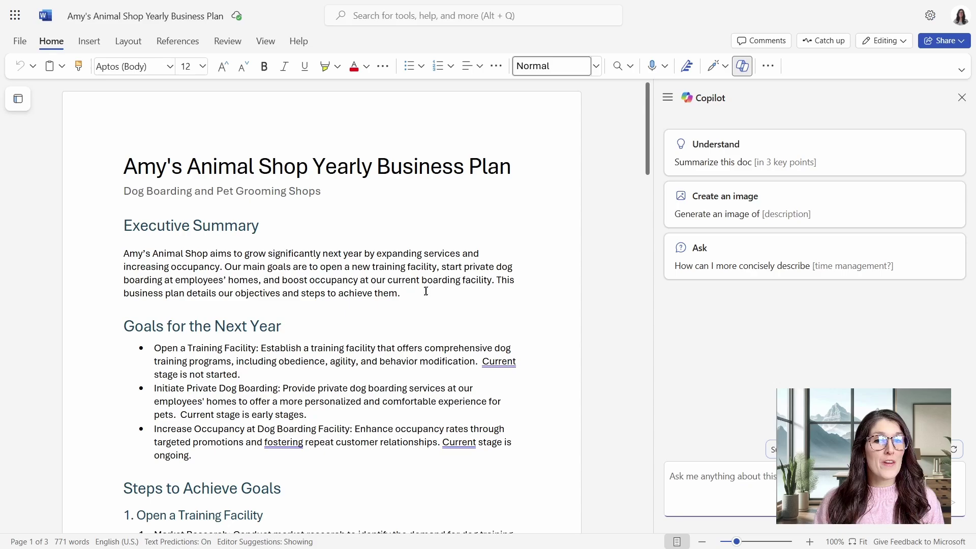
pyautogui.click(330, 311)
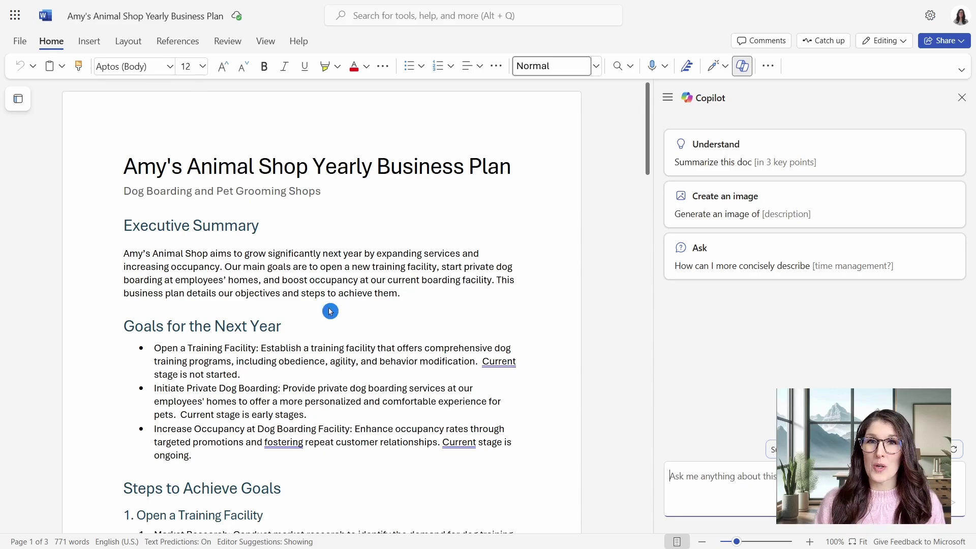
# Ask Copilot to 'put this in bullet points' for the selected Executive Summary paragraph
pyautogui.click(959, 100)
pyautogui.click(285, 259)
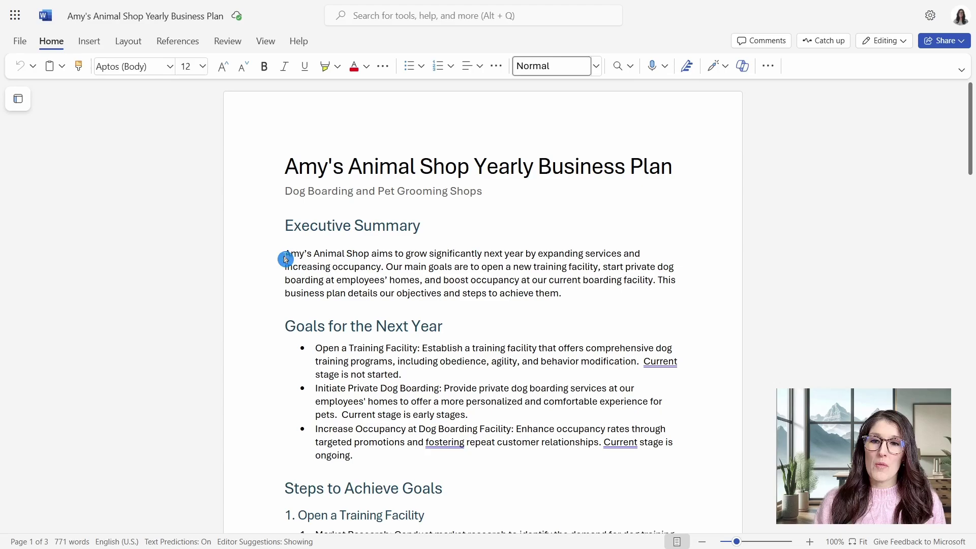
pyautogui.moveTo(286, 260); pyautogui.dragTo(569, 294)
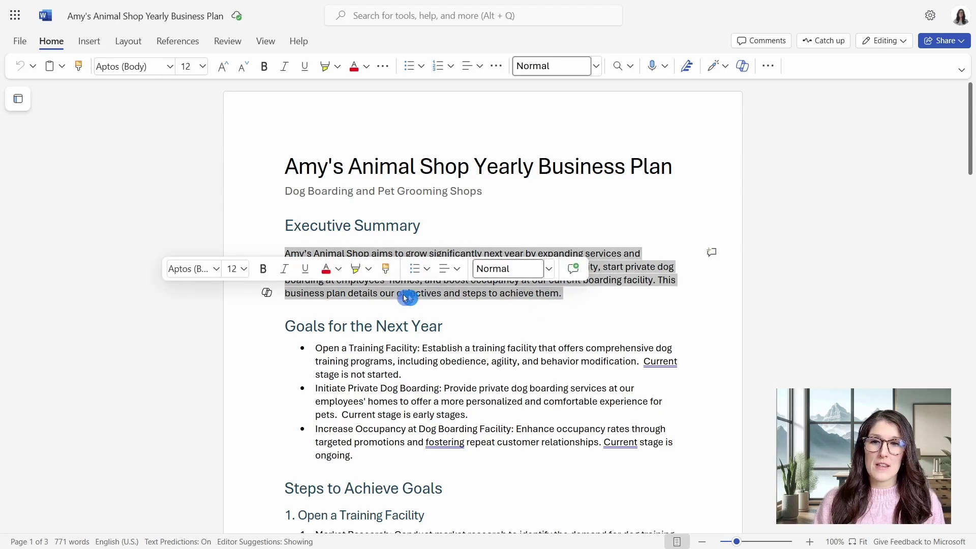
pyautogui.click(267, 296)
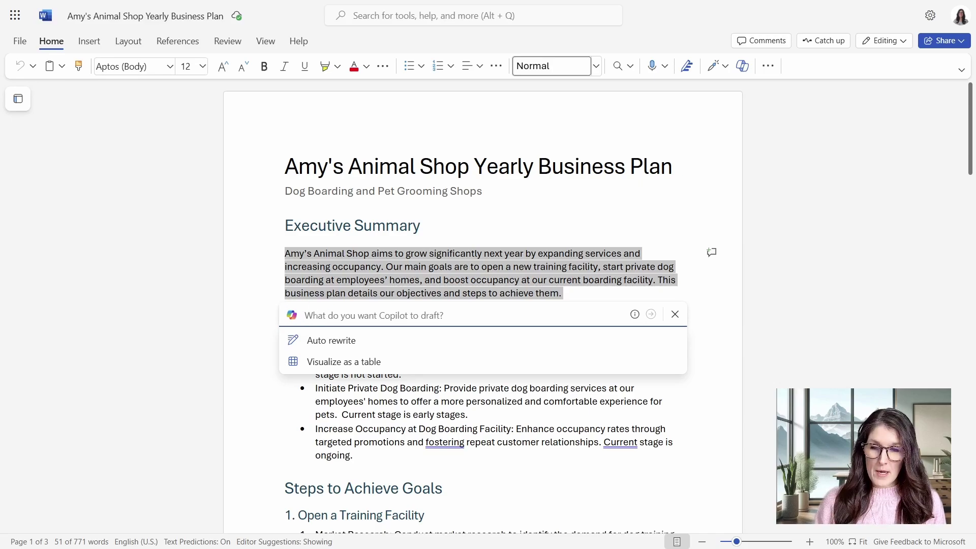
pyautogui.write('put this in bullet points')
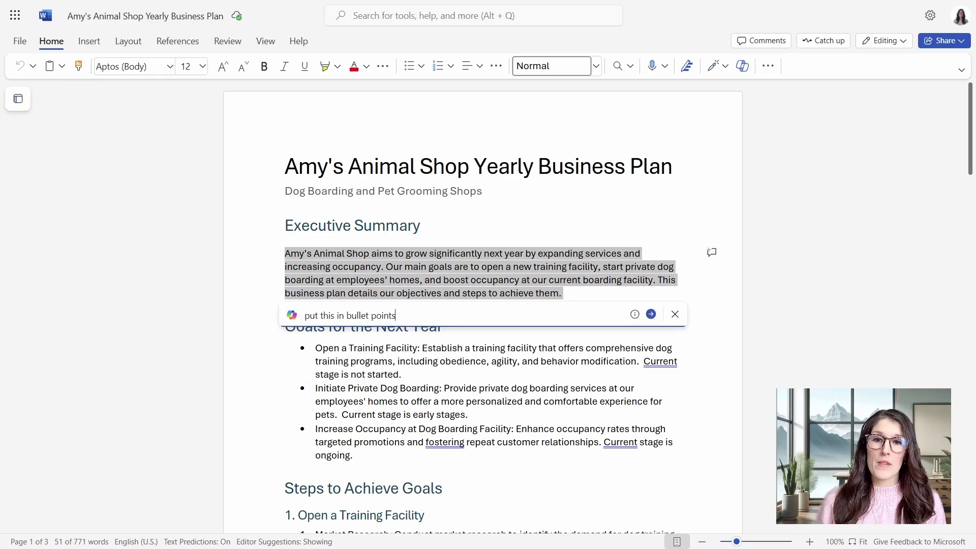
pyautogui.click(650, 314)
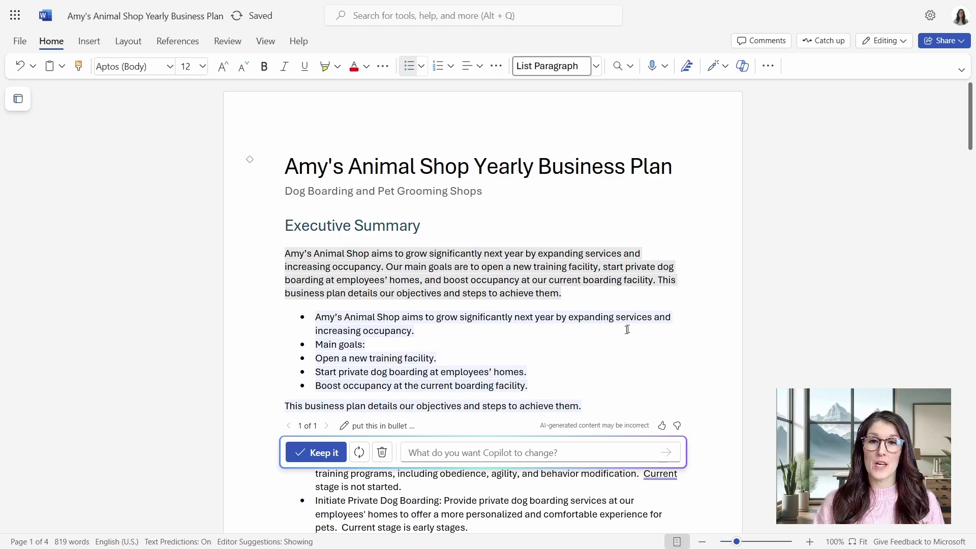
# Discard the bulleted draft, browse Copilot's Executive Summary rewrites, and insert one below
pyautogui.click(382, 452)
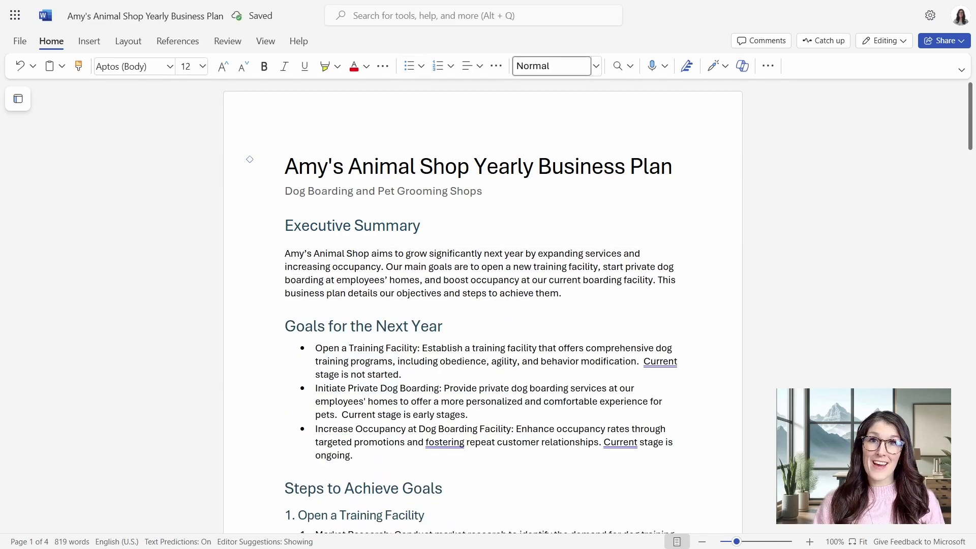
pyautogui.click(420, 338)
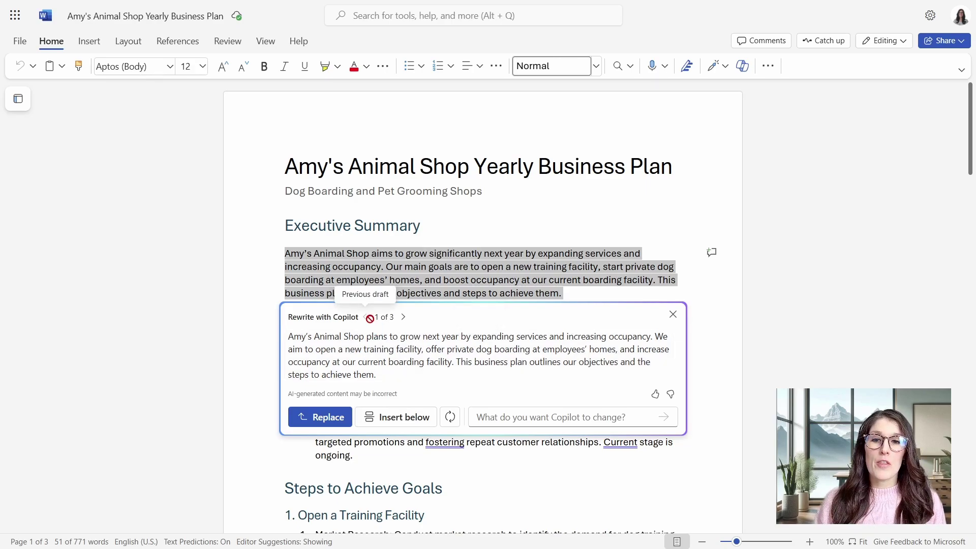
pyautogui.click(403, 318)
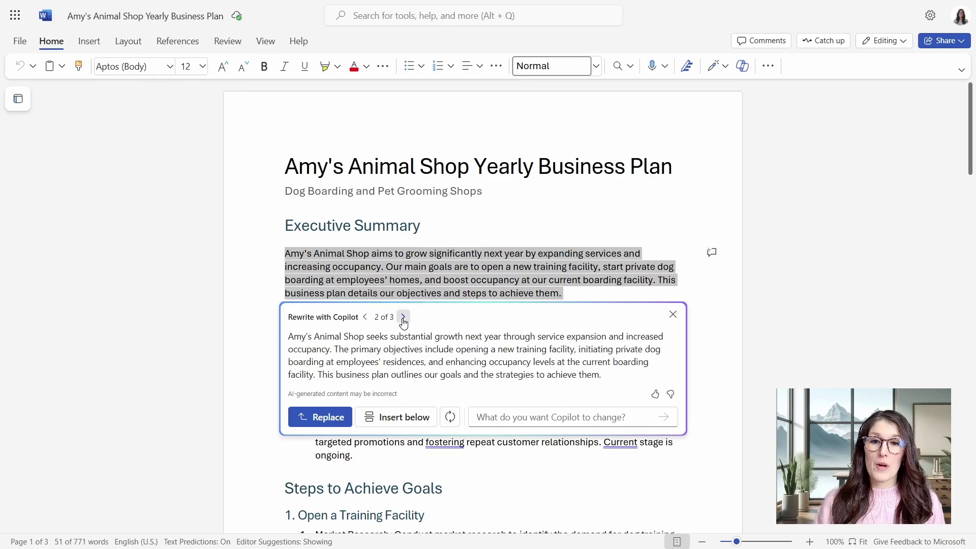
pyautogui.click(403, 318)
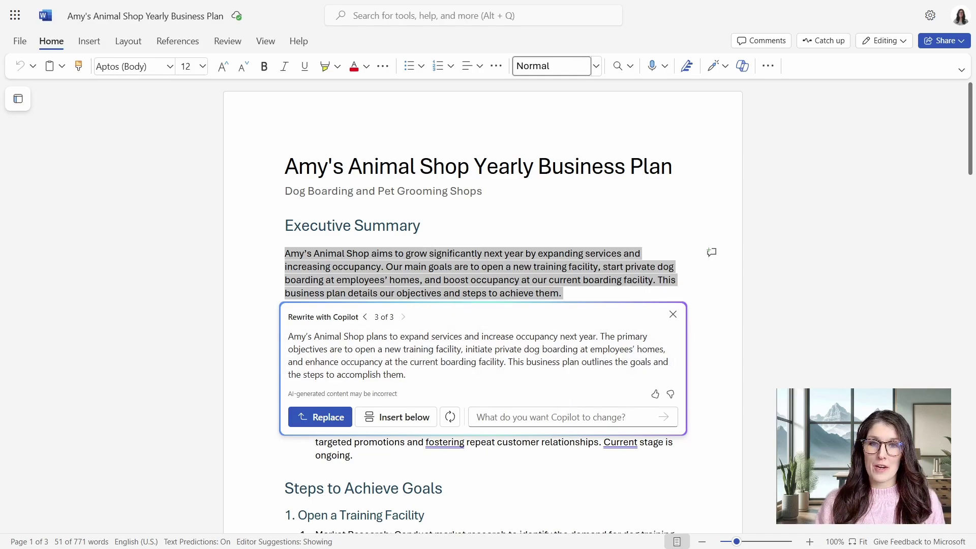
pyautogui.click(546, 417)
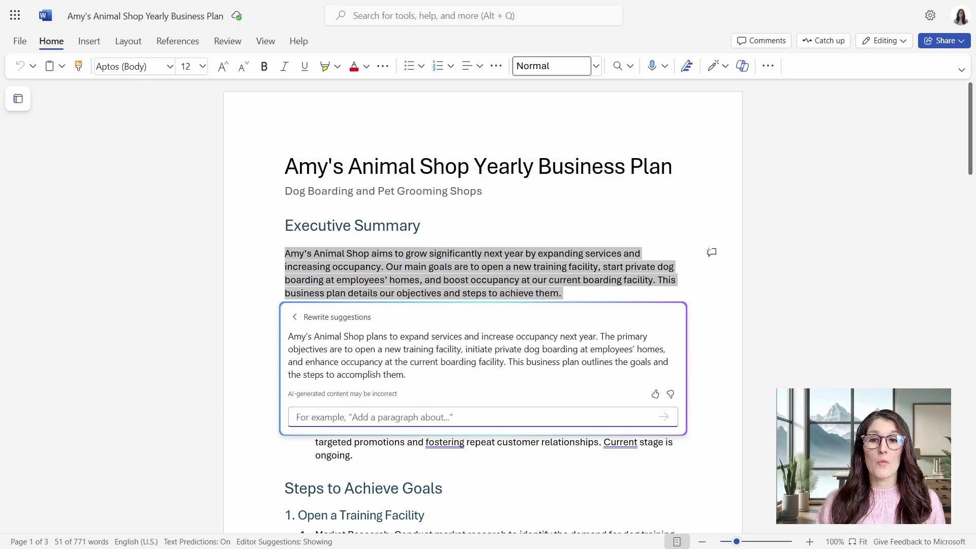
pyautogui.click(300, 317)
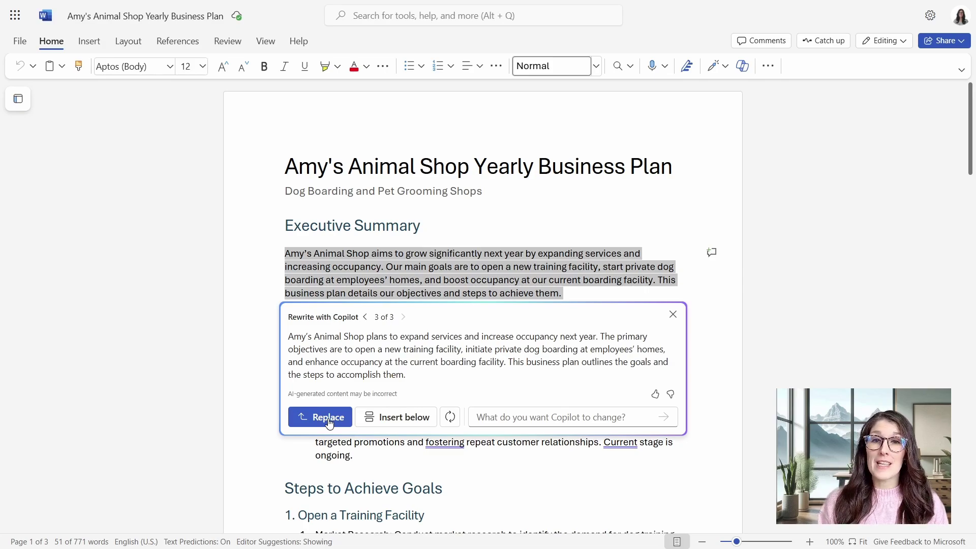
pyautogui.click(385, 419)
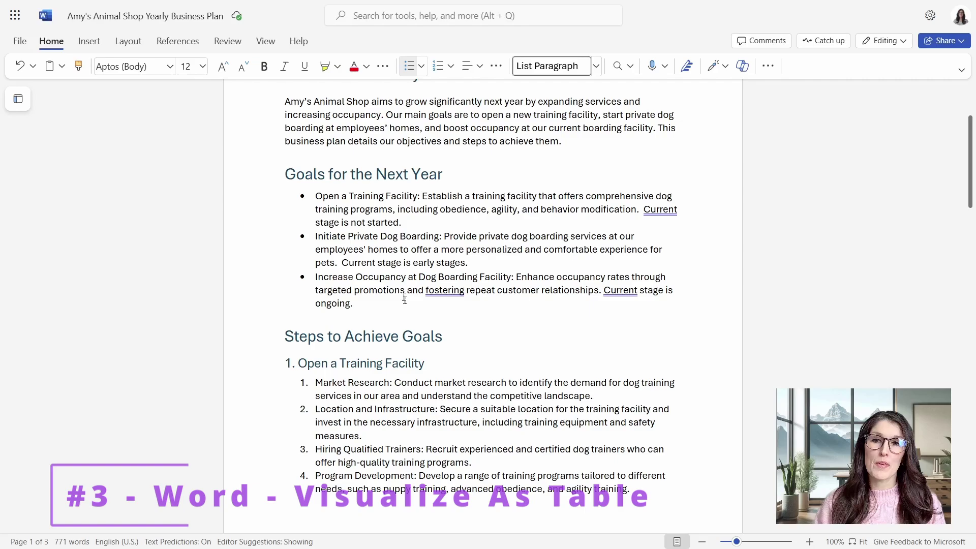
# Visualize the three goal bullets as a Copilot-generated table
pyautogui.moveTo(316, 197); pyautogui.dragTo(356, 304)
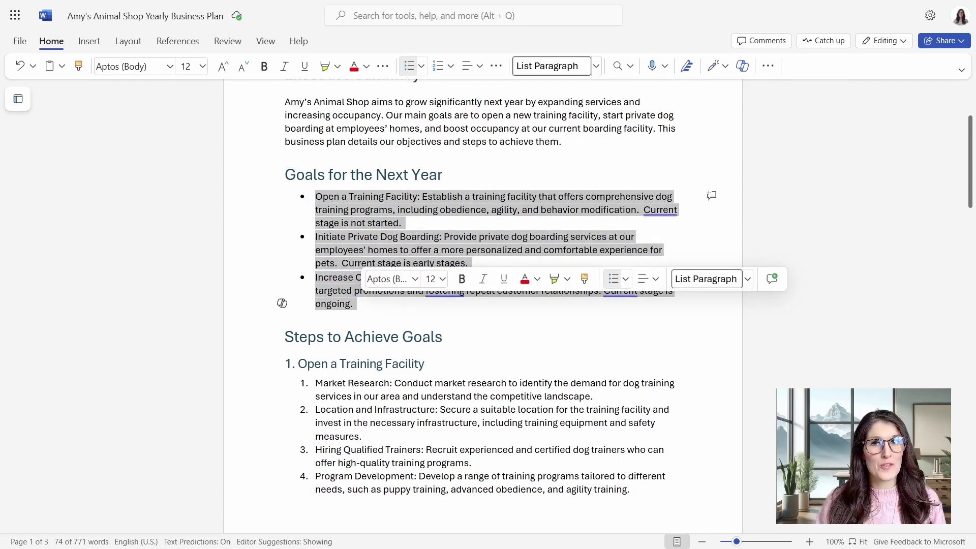
pyautogui.click(279, 304)
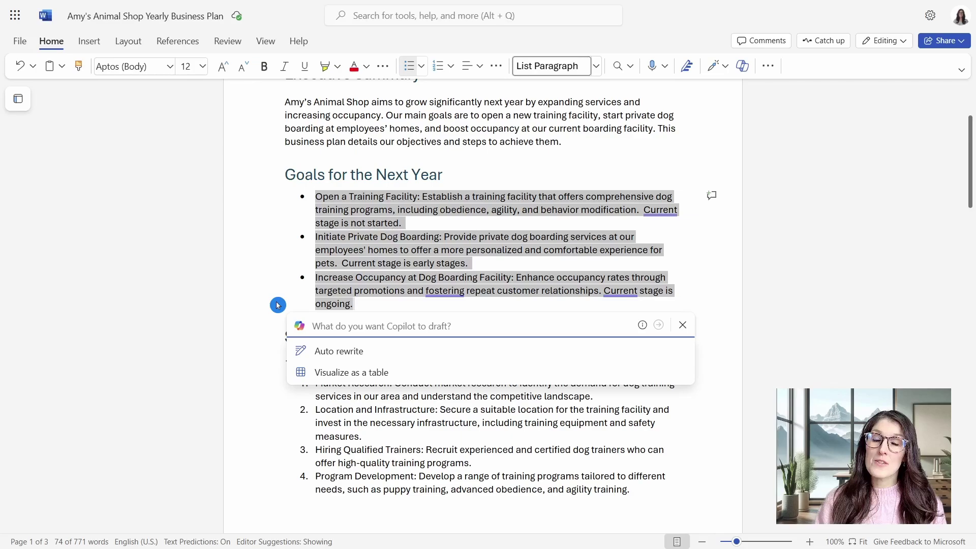
pyautogui.click(384, 374)
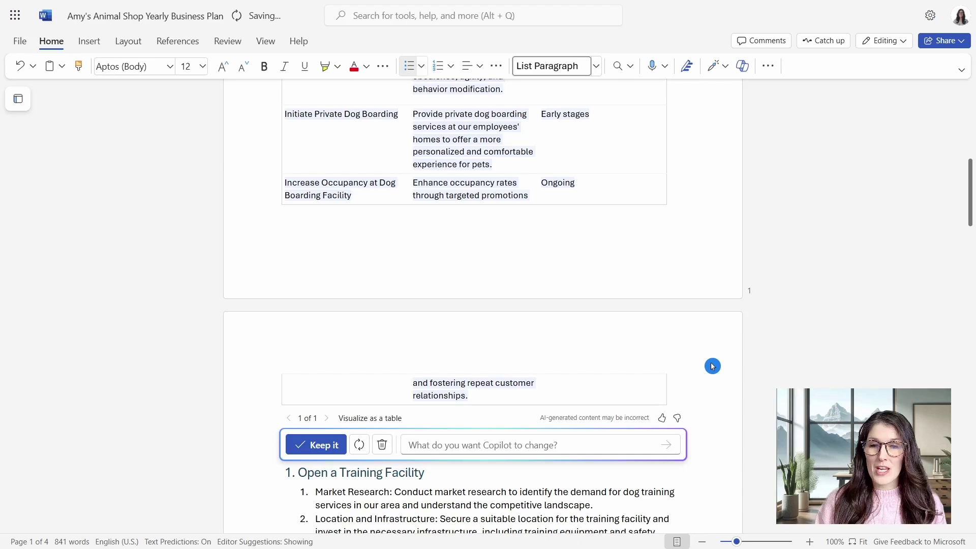
pyautogui.scroll(3, 711, 366)
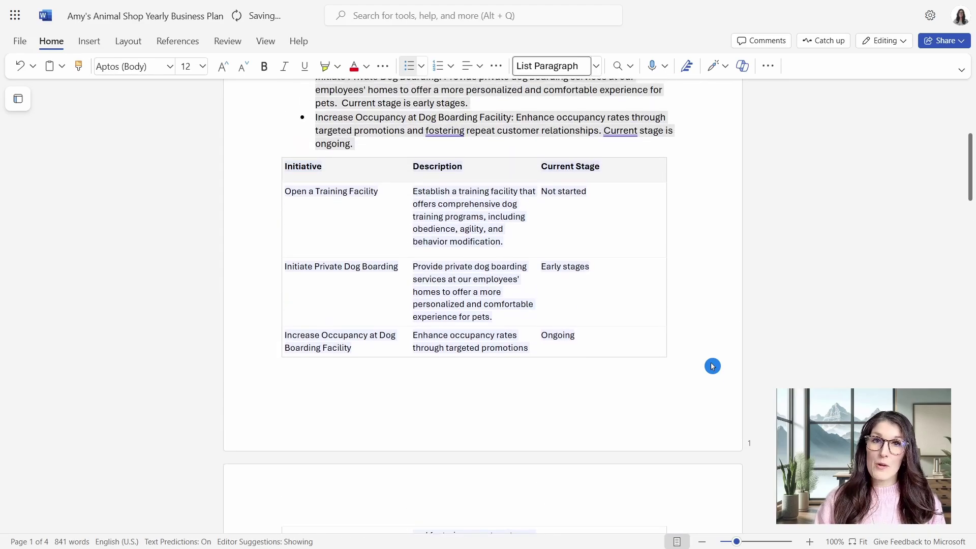
pyautogui.scroll(-3, 712, 366)
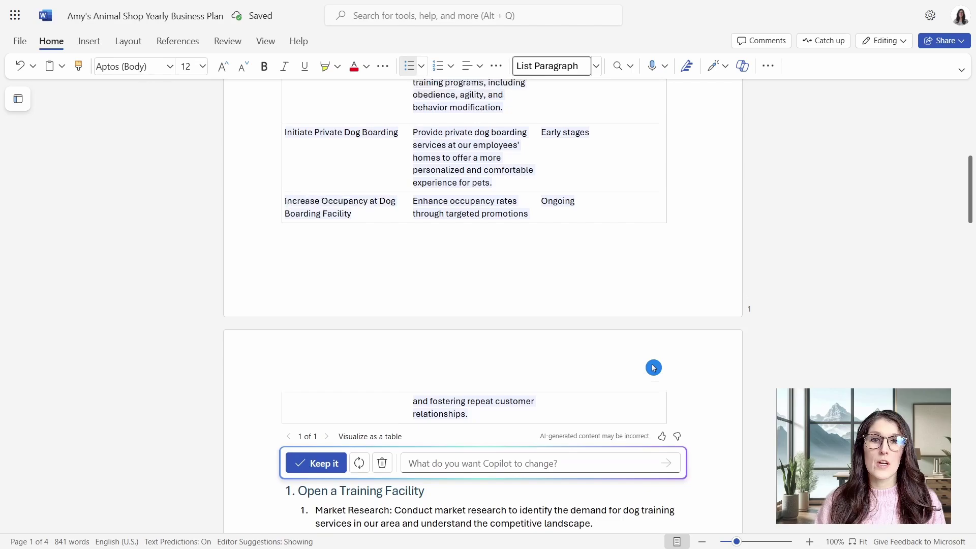
pyautogui.scroll(4, 654, 365)
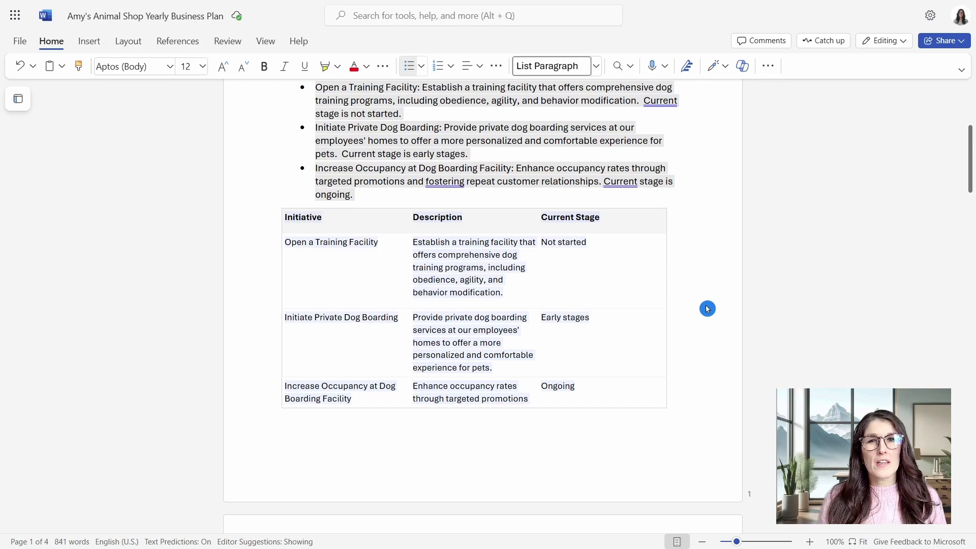
pyautogui.scroll(-5, 691, 302)
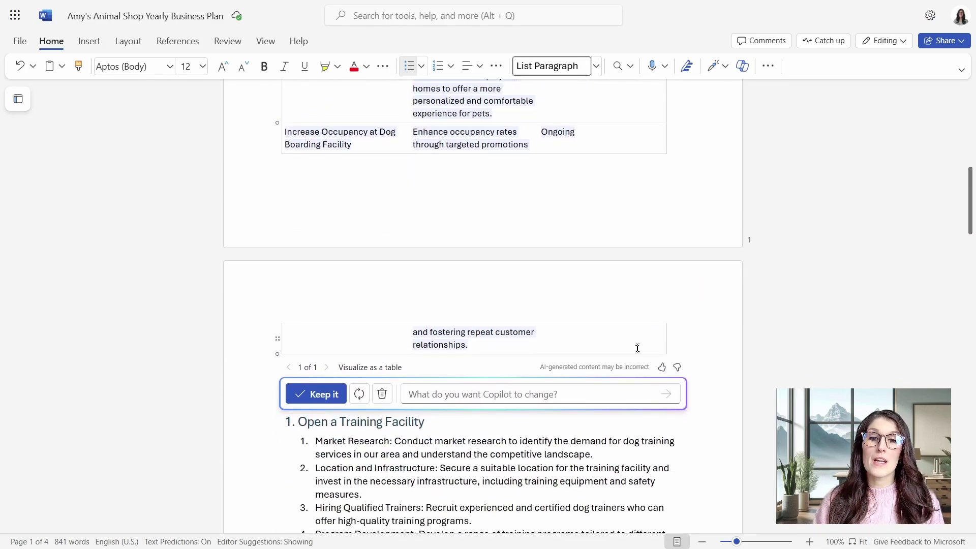
# Remove the Current Stage column from the table and keep the result
pyautogui.click(518, 390)
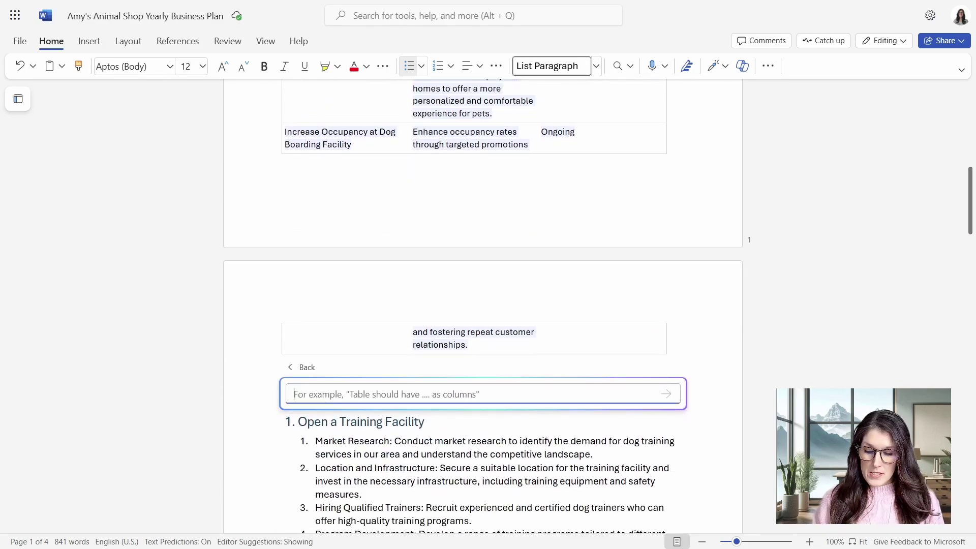
pyautogui.write('remove current stage column')
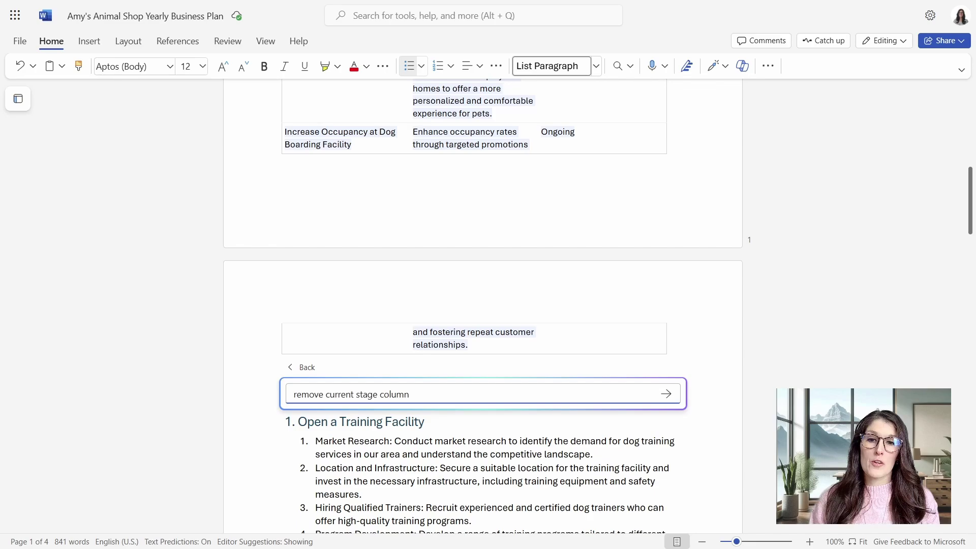
pyautogui.click(666, 394)
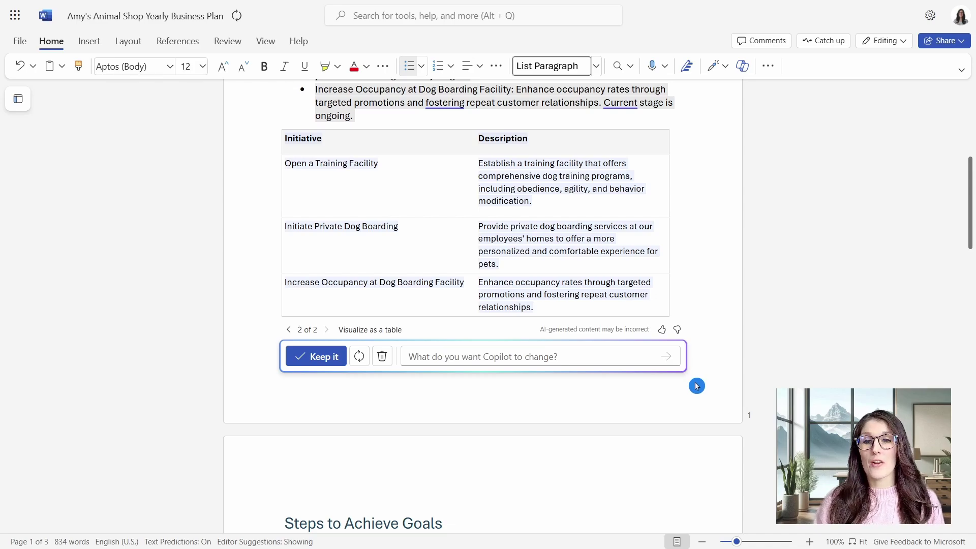
pyautogui.click(329, 357)
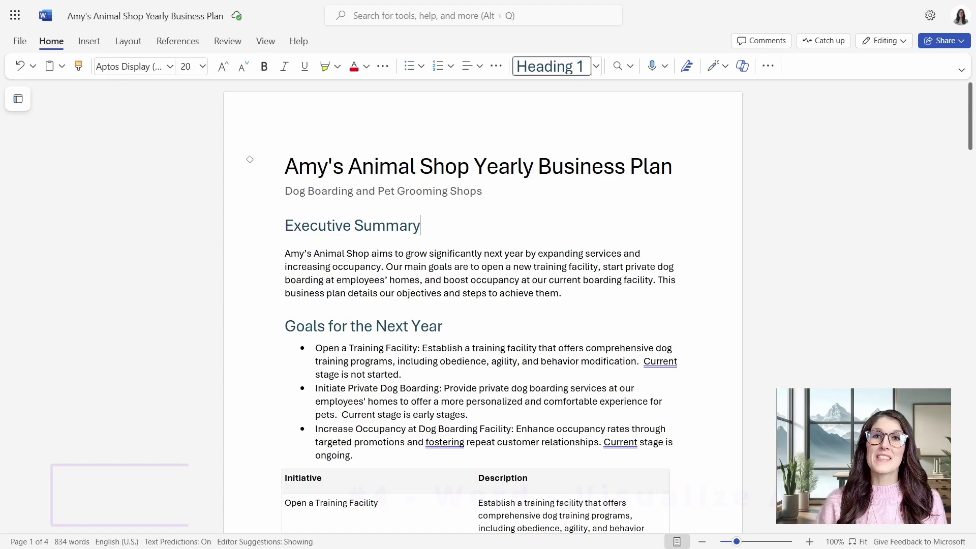
# Generate Copilot images for 'a blue heeler having a bubble bath' and browse the results
pyautogui.click(670, 211)
pyautogui.click(677, 213)
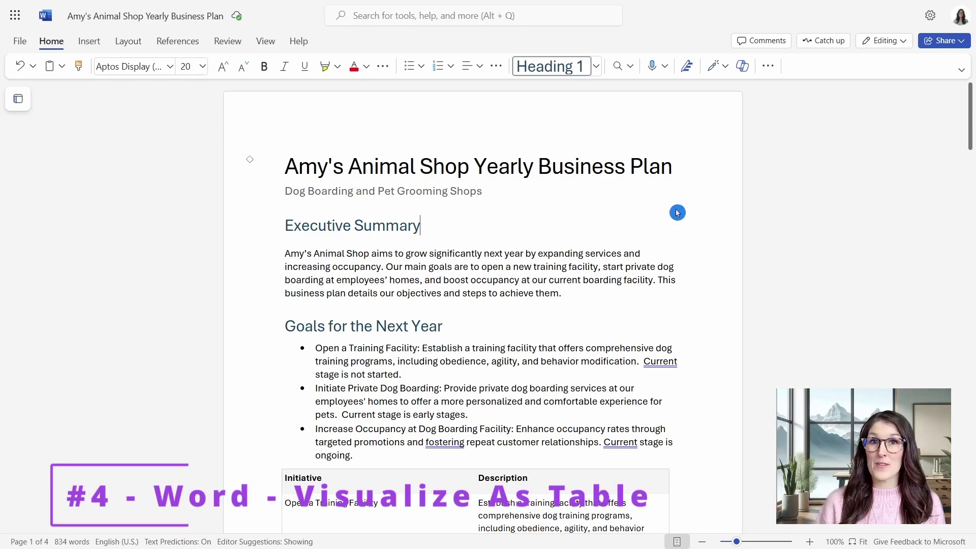
pyautogui.click(749, 64)
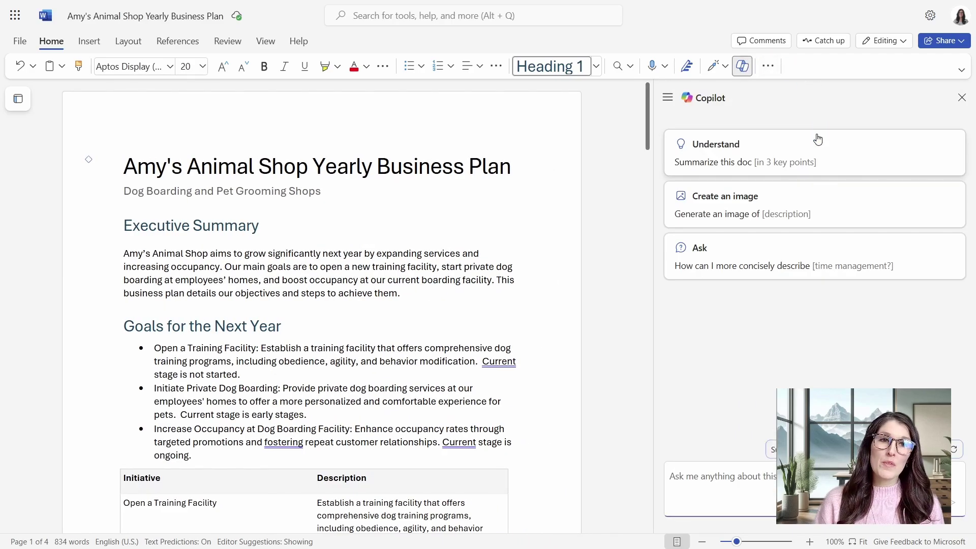
pyautogui.click(851, 204)
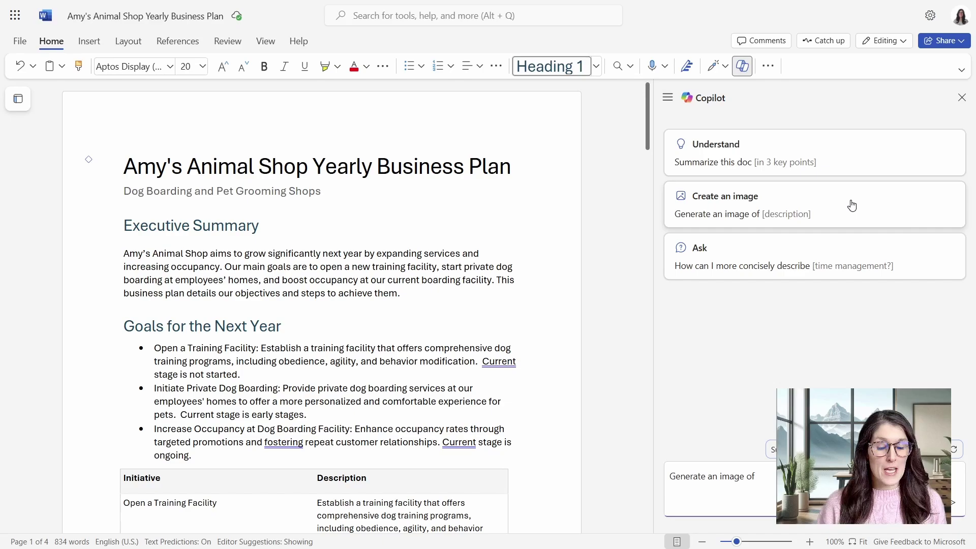
pyautogui.write('a blu')
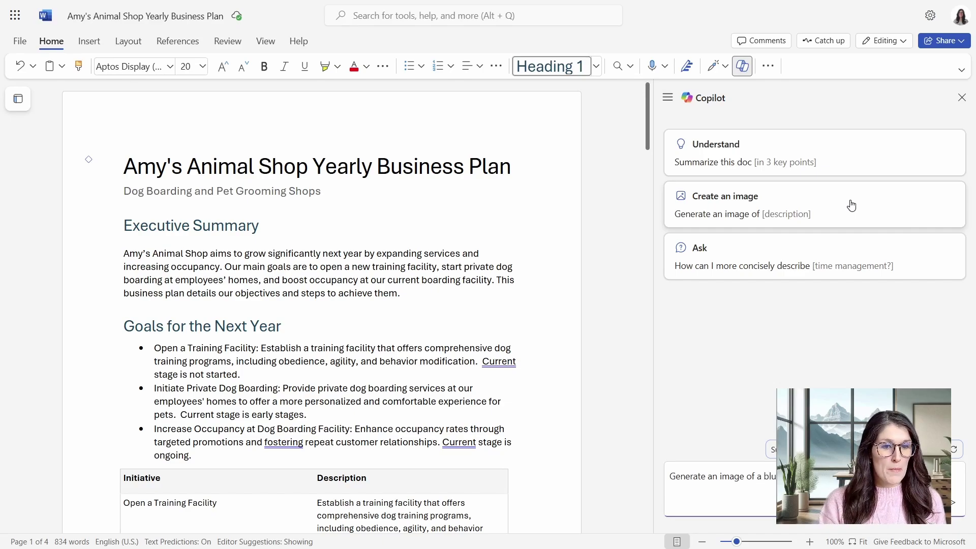
pyautogui.write('e heeler having a bubble bath')
pyautogui.press('Return')
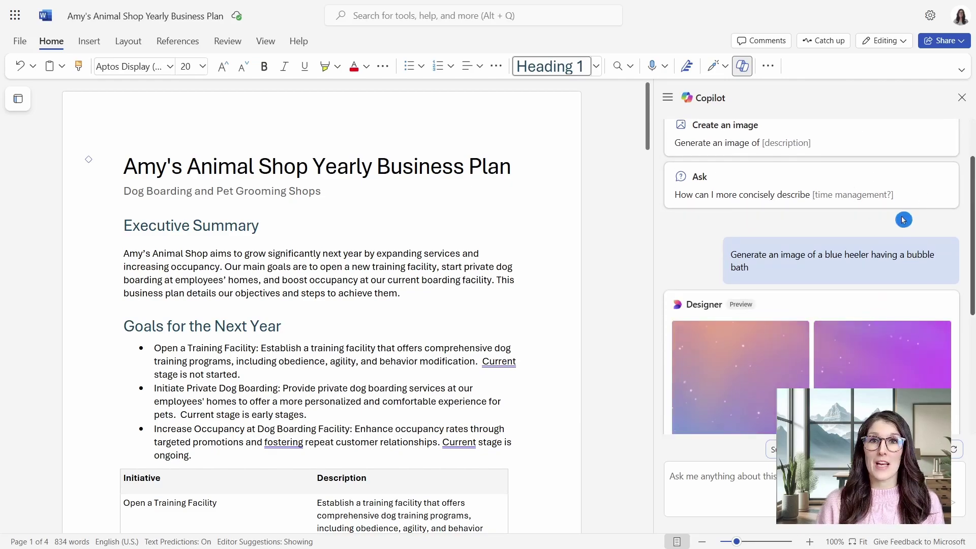
pyautogui.click(902, 220)
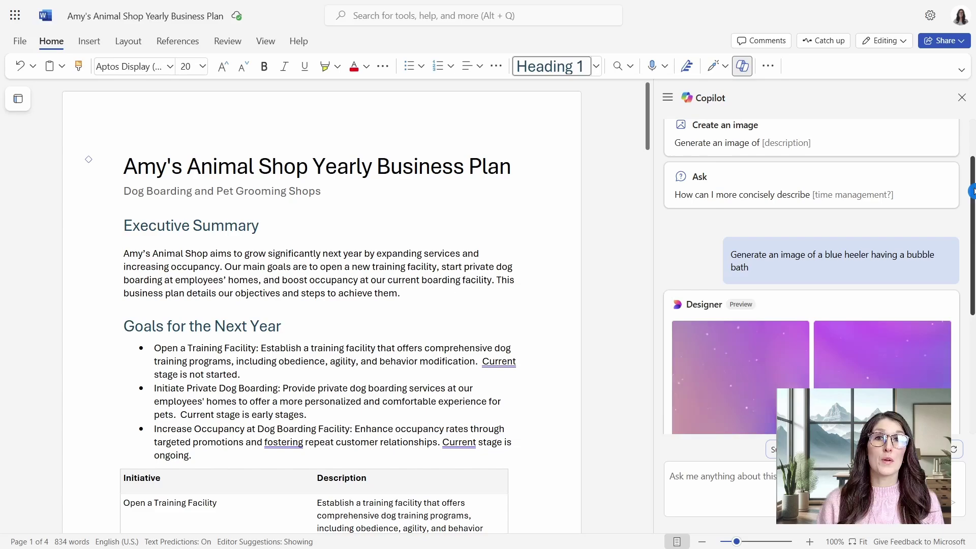
pyautogui.scroll(-1, 972, 220)
pyautogui.moveTo(972, 220); pyautogui.dragTo(972, 282)
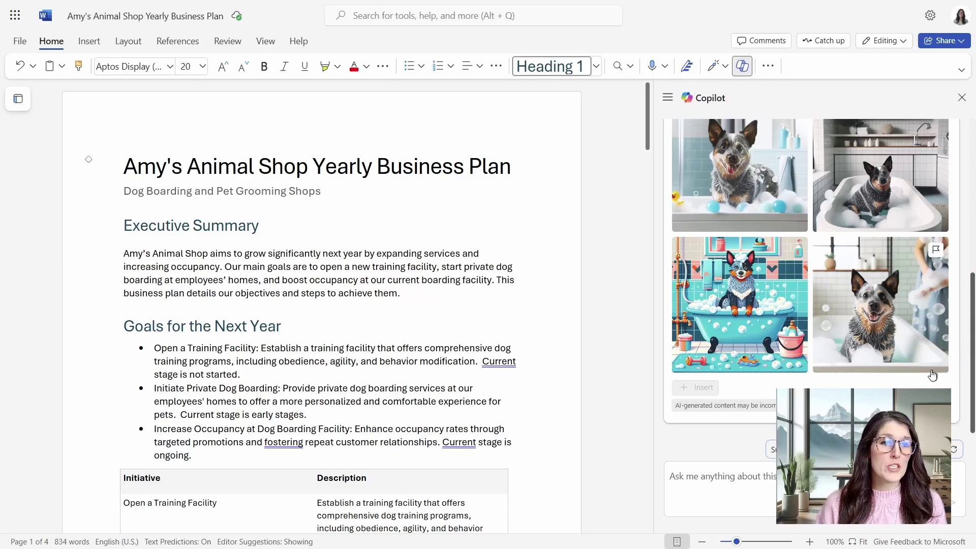
# Insert the white-tub dog image and move it above the Steps to Achieve Goals heading
pyautogui.click(887, 206)
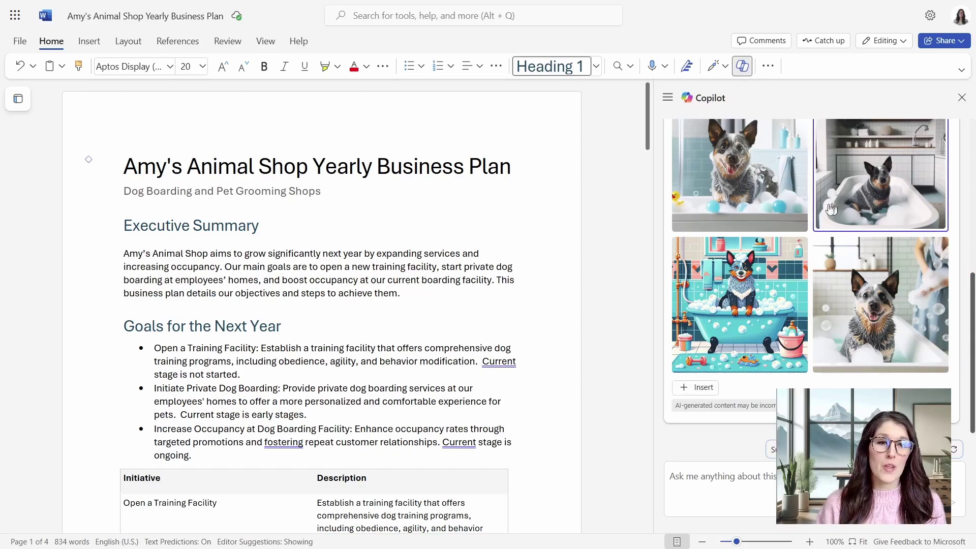
pyautogui.click(699, 388)
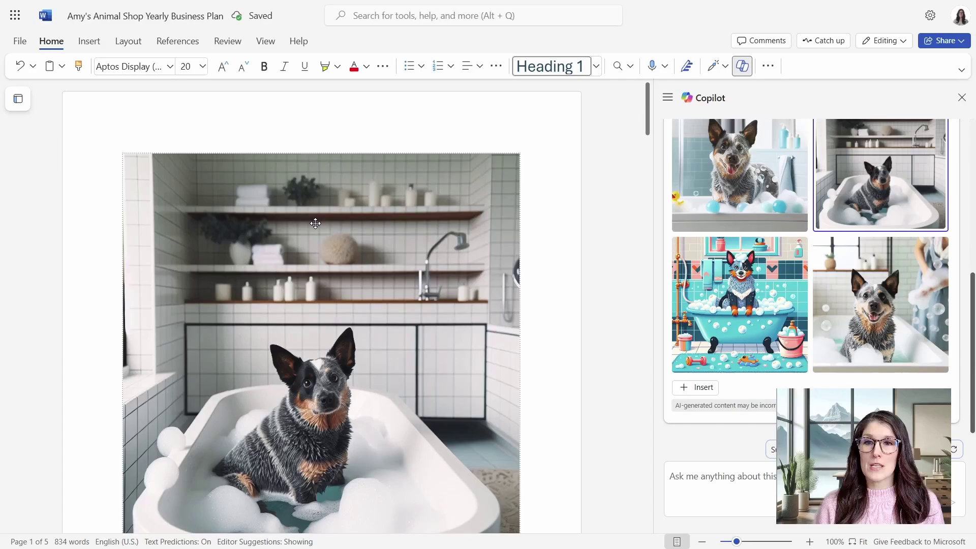
pyautogui.press('Delete')
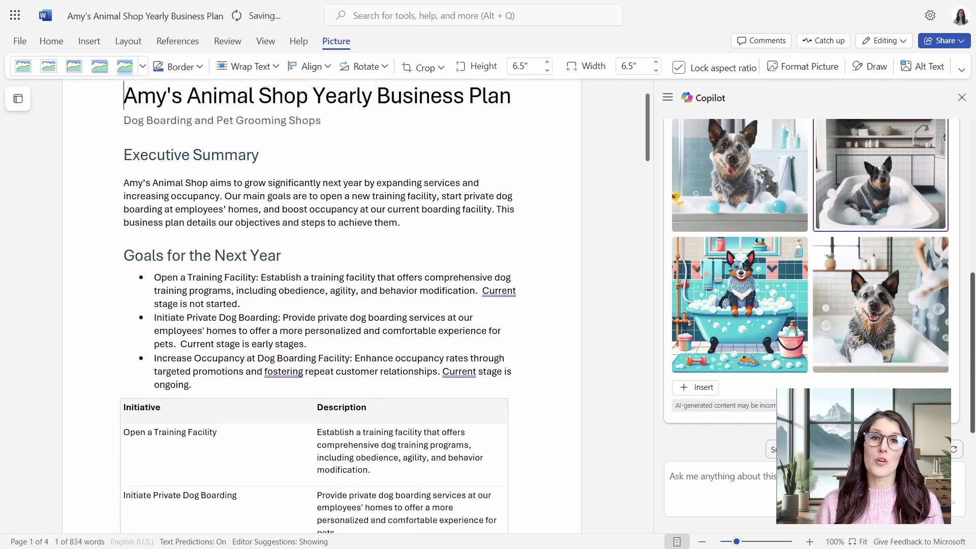
pyautogui.scroll(-3, 325, 305)
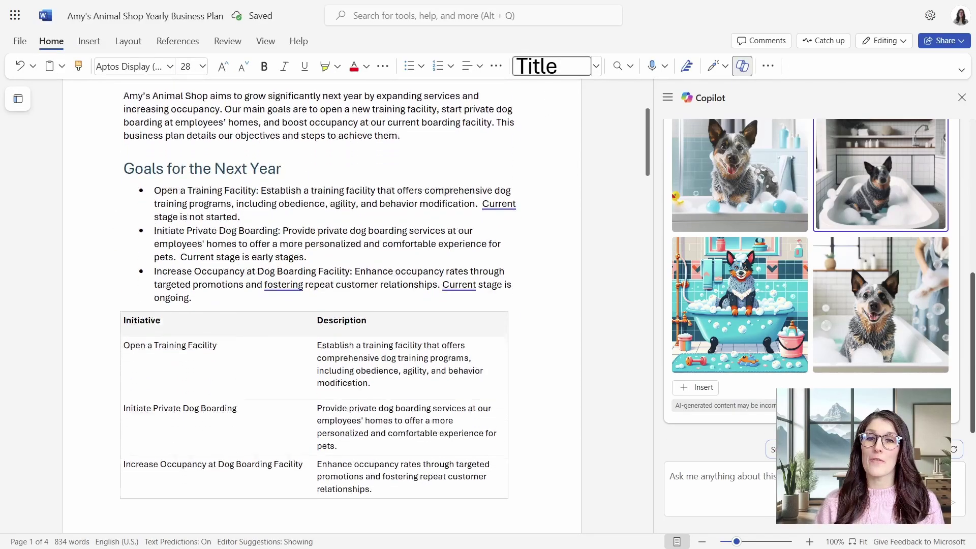
pyautogui.scroll(-13, 311, 229)
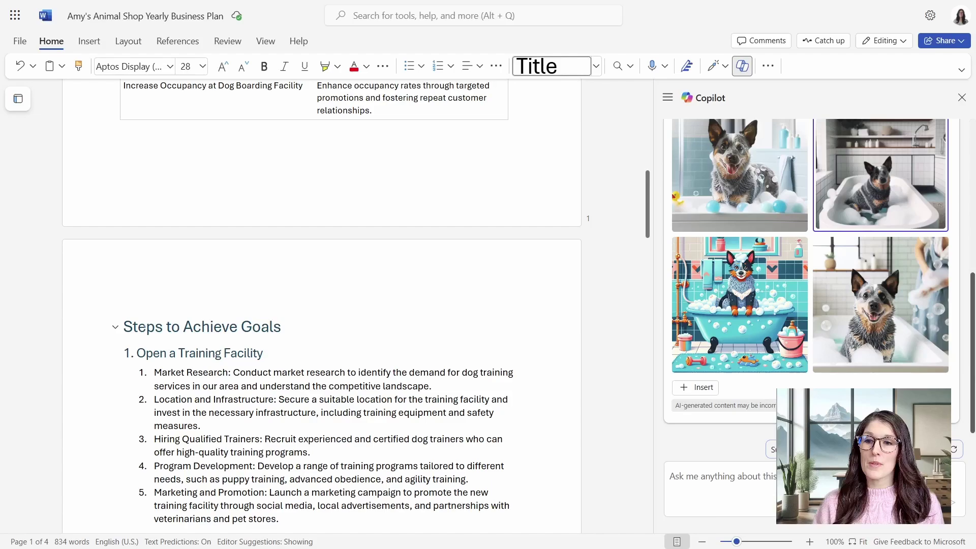
pyautogui.moveTo(880, 174); pyautogui.dragTo(380, 290)
pyautogui.scroll(-6, 380, 290)
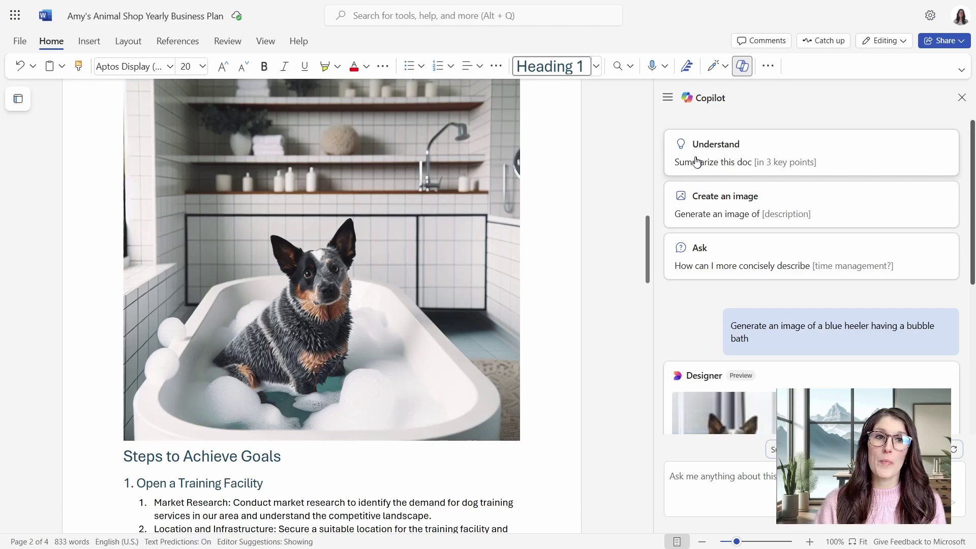
# Ask Copilot to 'Summarize this doc 3 key points' and scroll through its reply
pyautogui.click(816, 160)
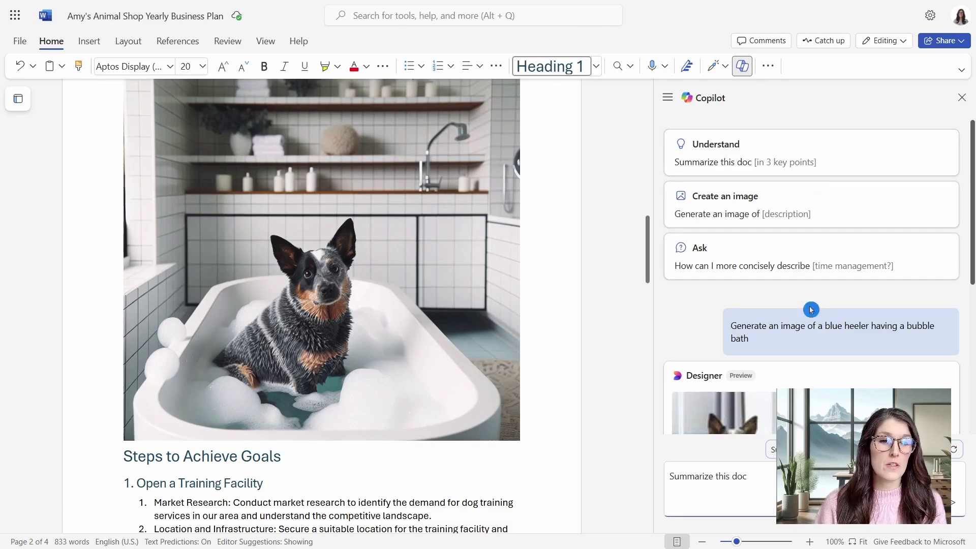
pyautogui.write('3 key p')
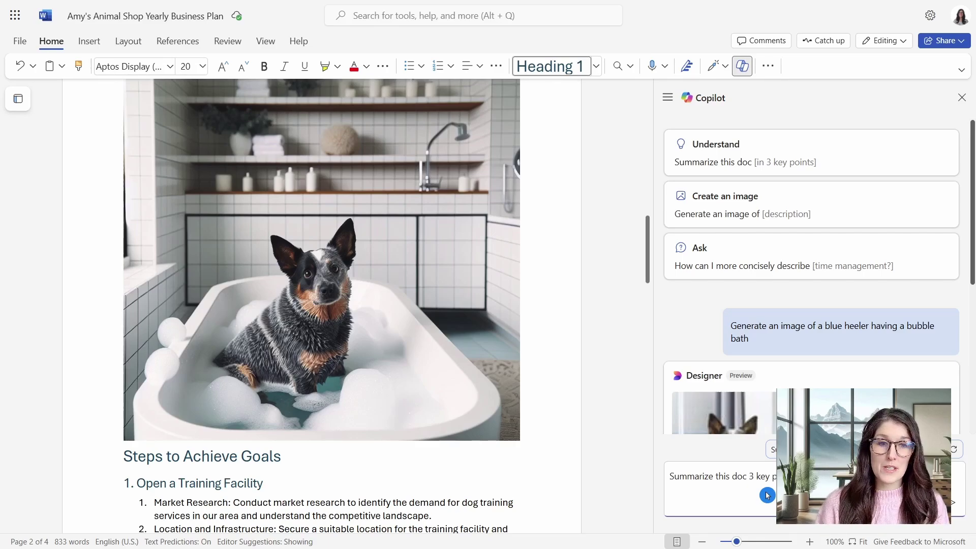
pyautogui.press('Return')
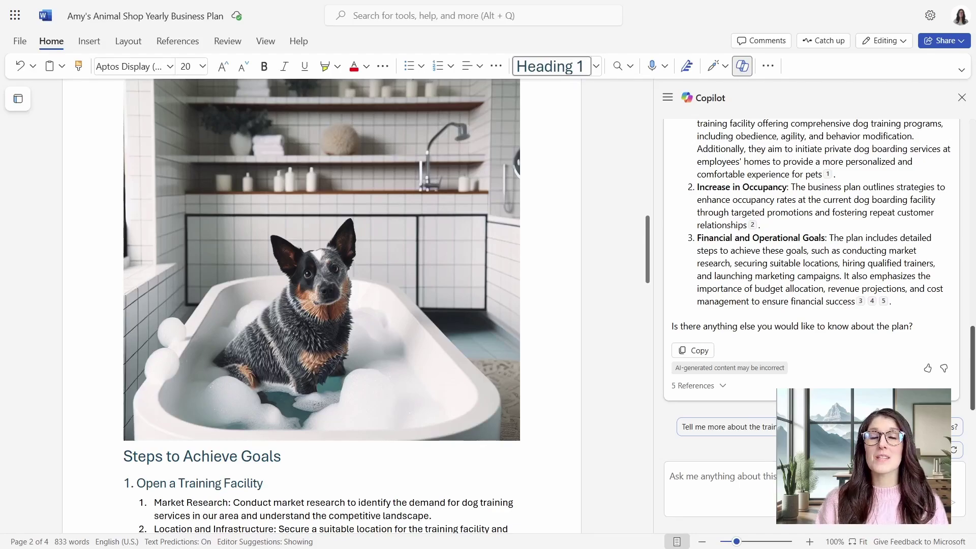
pyautogui.scroll(2, 811, 264)
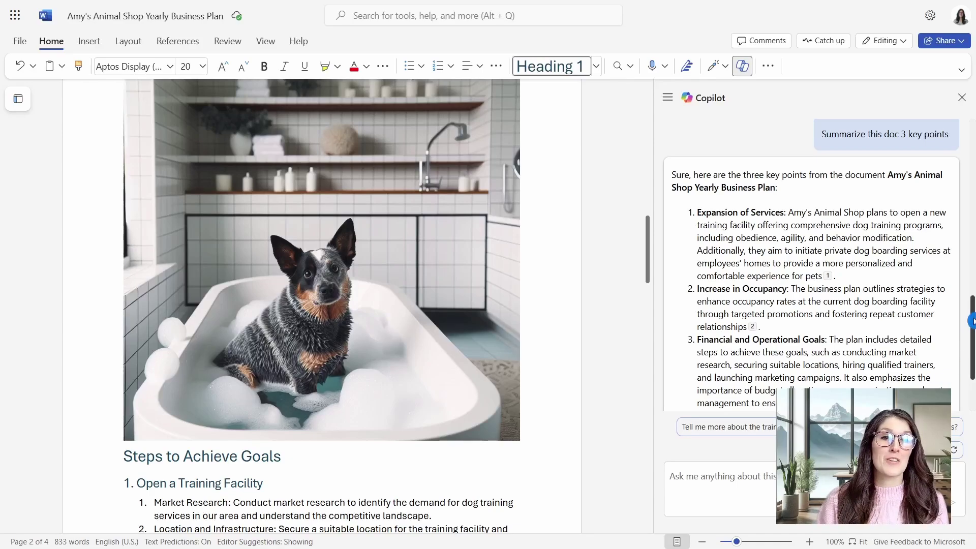
pyautogui.moveTo(971, 321); pyautogui.dragTo(972, 333)
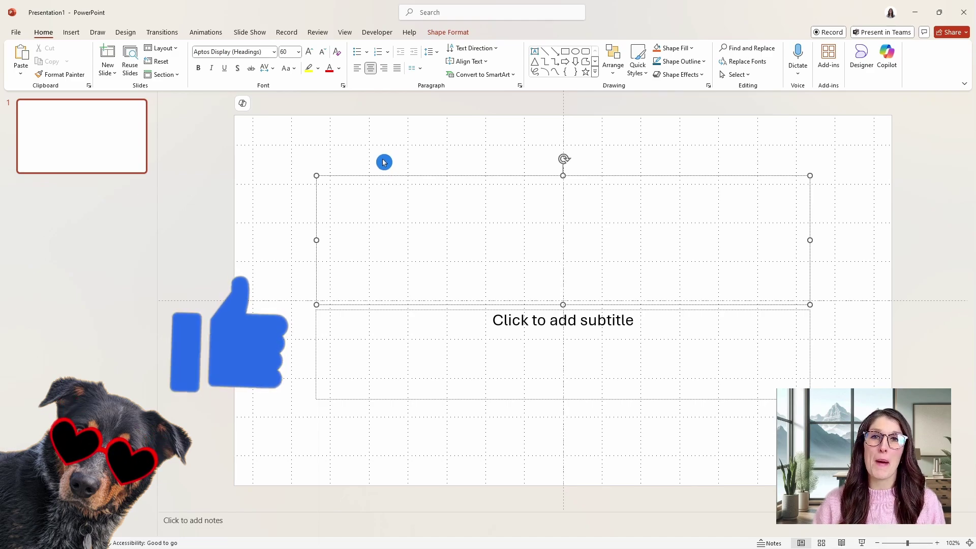
# Have Copilot draft an outline for next year's private dog boarding implementation plan from a pasted description
pyautogui.click(384, 163)
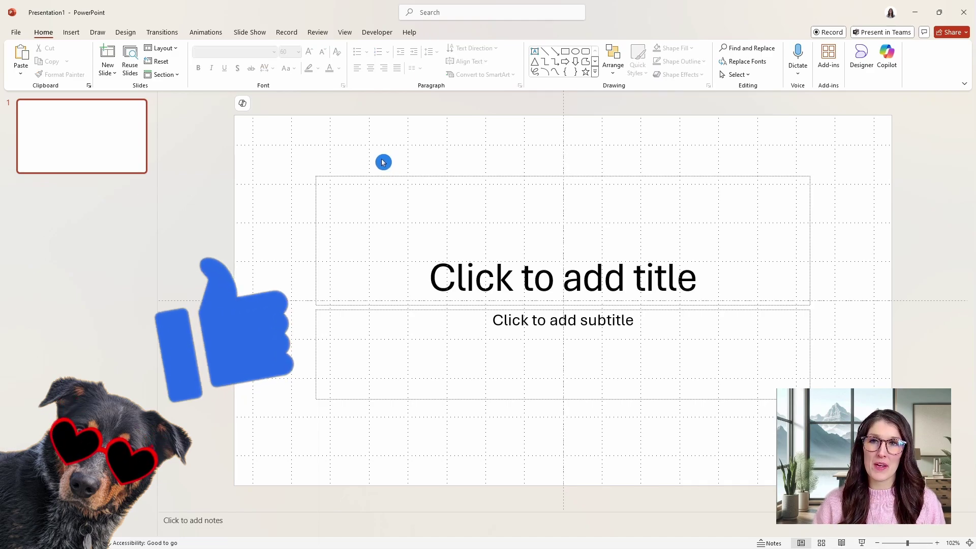
pyautogui.click(244, 105)
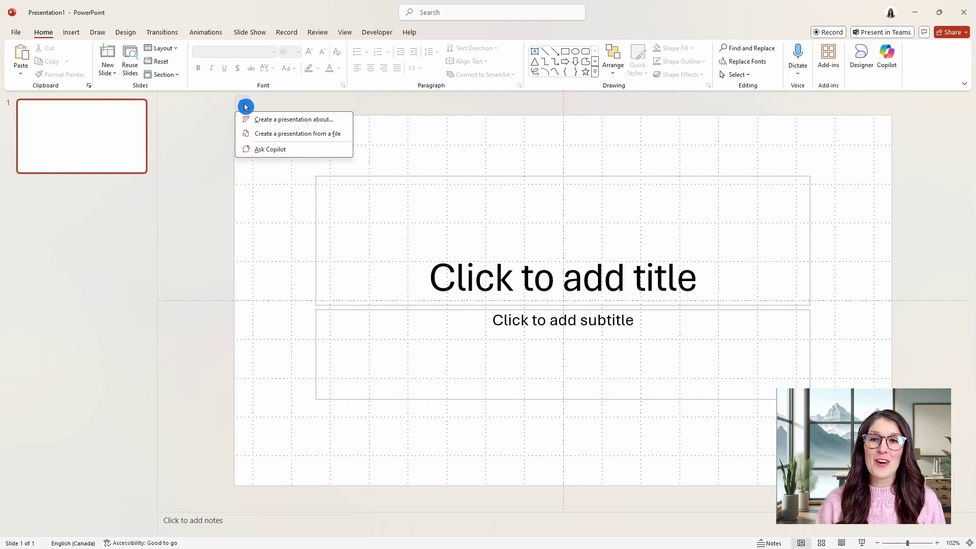
pyautogui.click(285, 124)
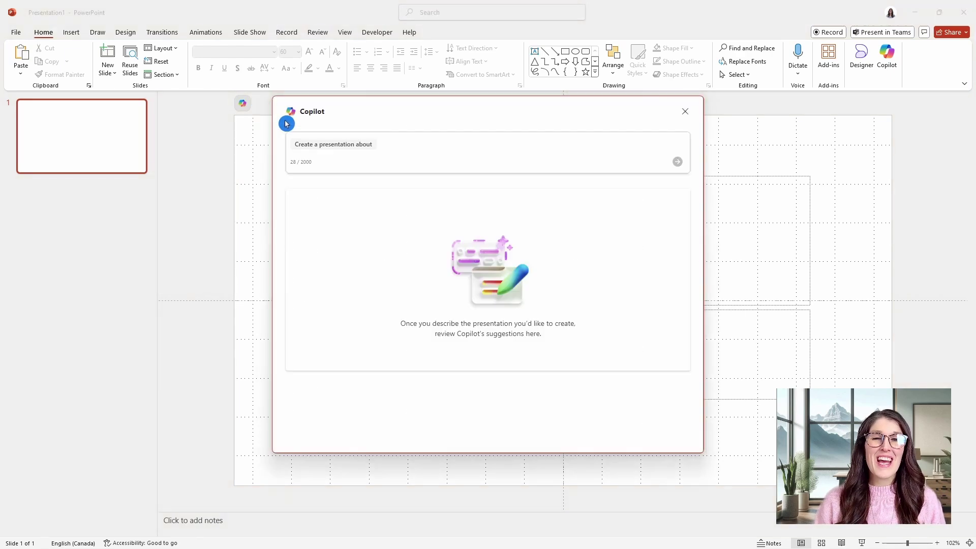
pyautogui.click(391, 154)
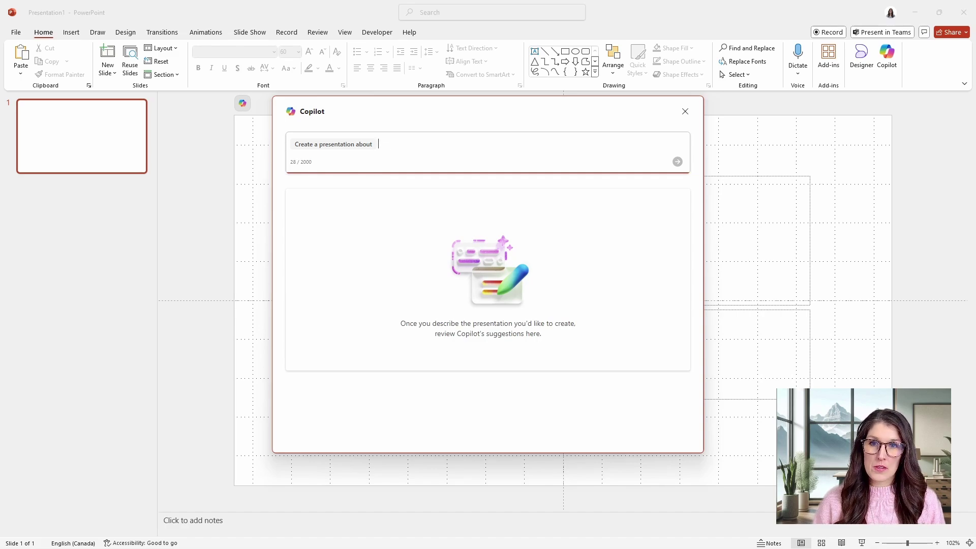
pyautogui.write('Implementation plan to kickstart our private dog boarding services next year')
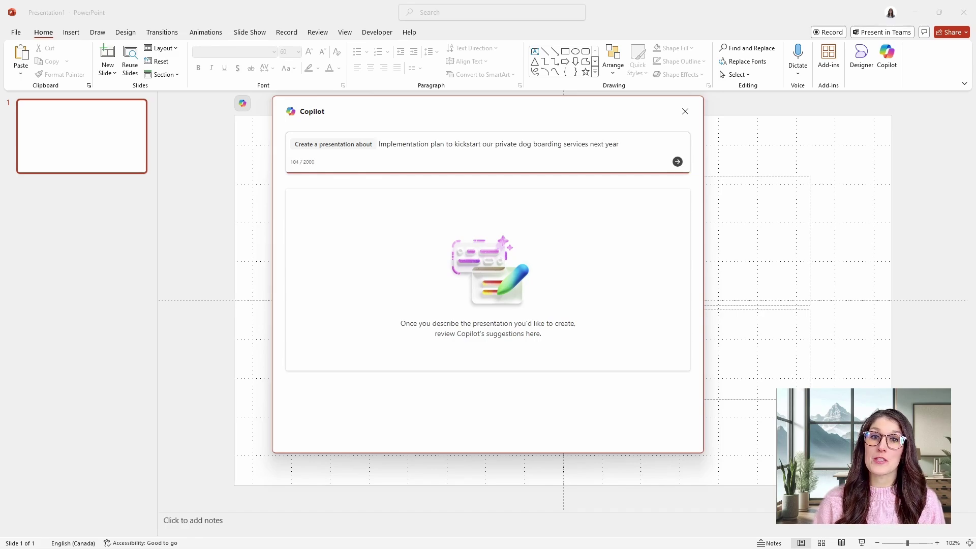
pyautogui.click(681, 163)
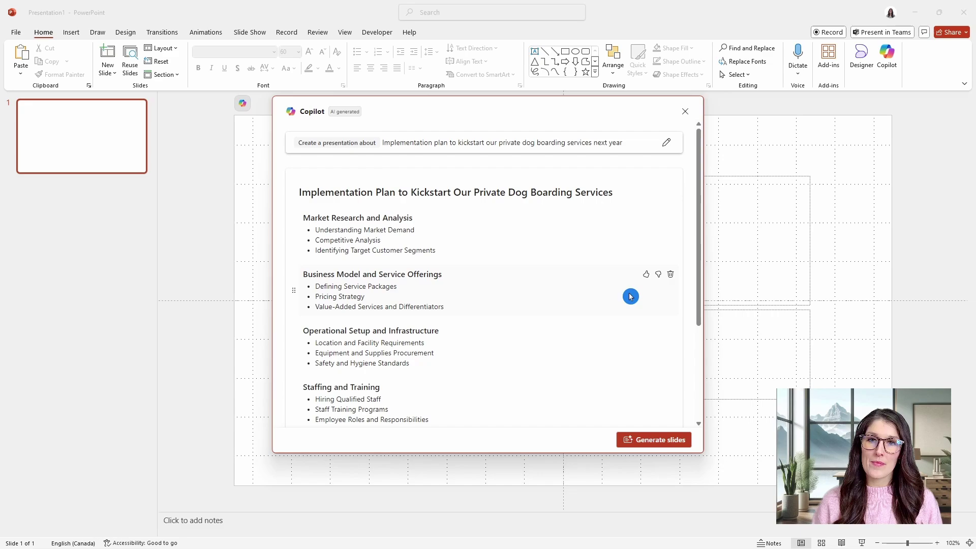
# Add an outline topic based on the Increase Occupancy at Dog Boarding Facility file
pyautogui.click(483, 208)
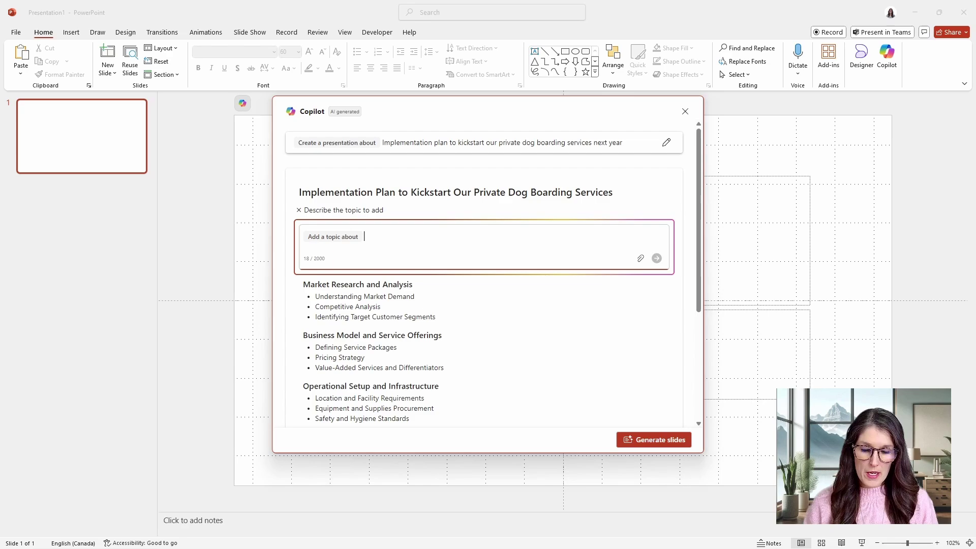
pyautogui.write('/')
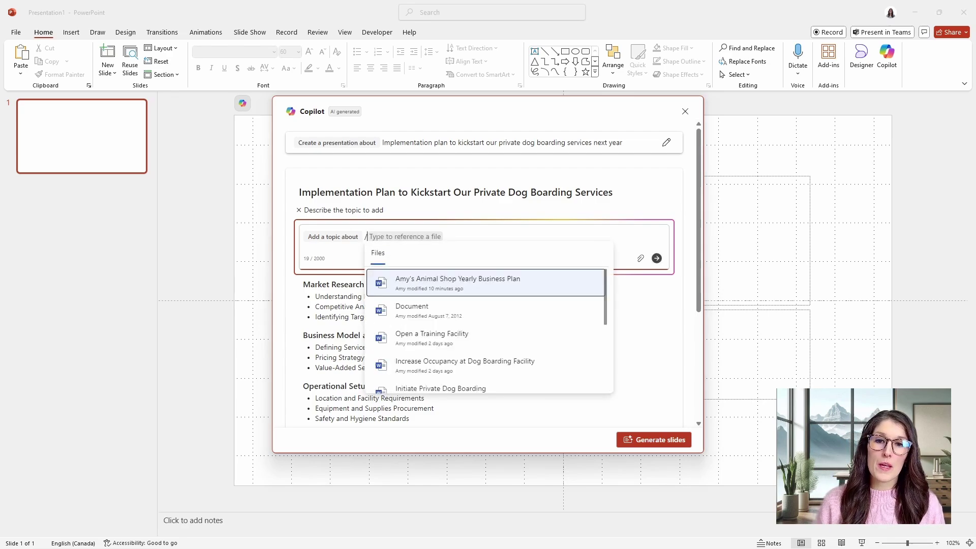
pyautogui.click(501, 368)
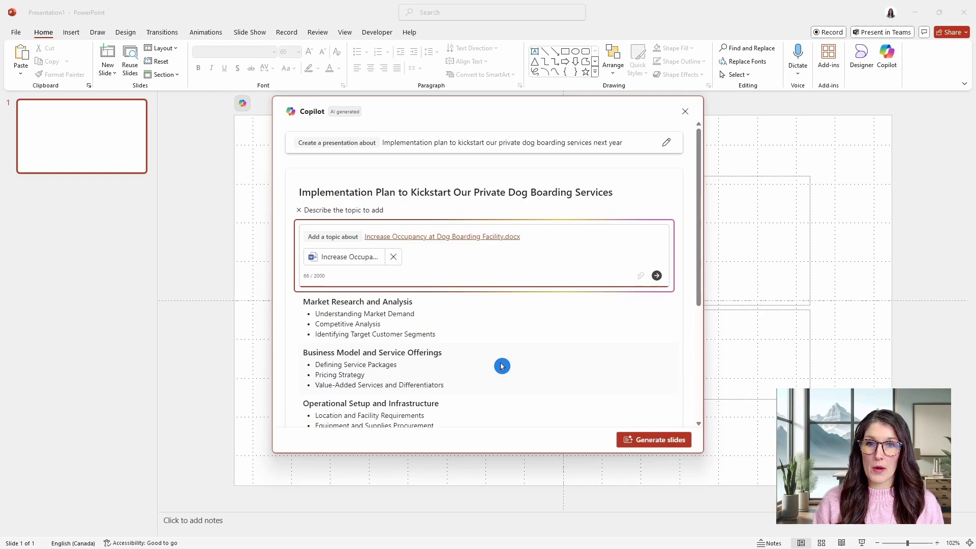
pyautogui.click(656, 275)
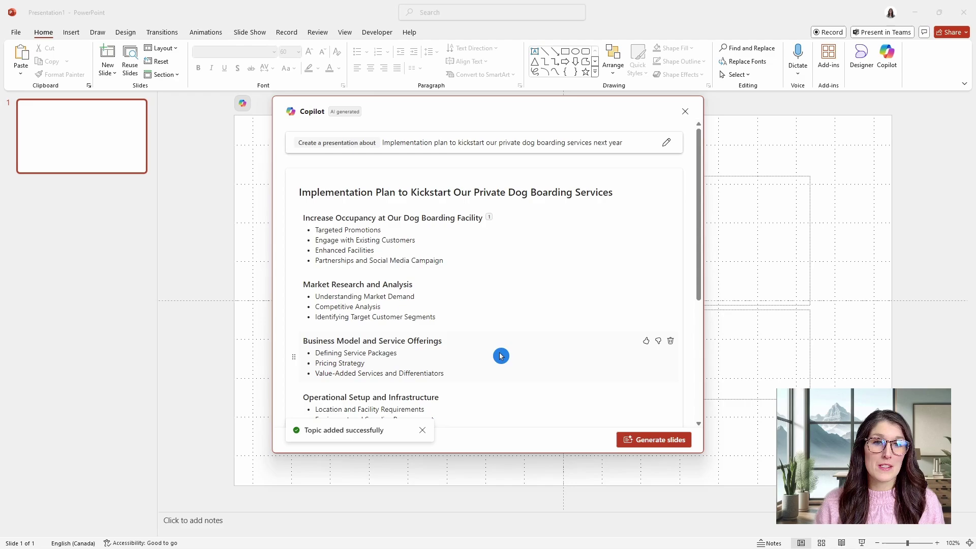
# Delete the Business Model and Service Offerings topic and move Market Research below Operational Setup and Infrastructure
pyautogui.click(670, 341)
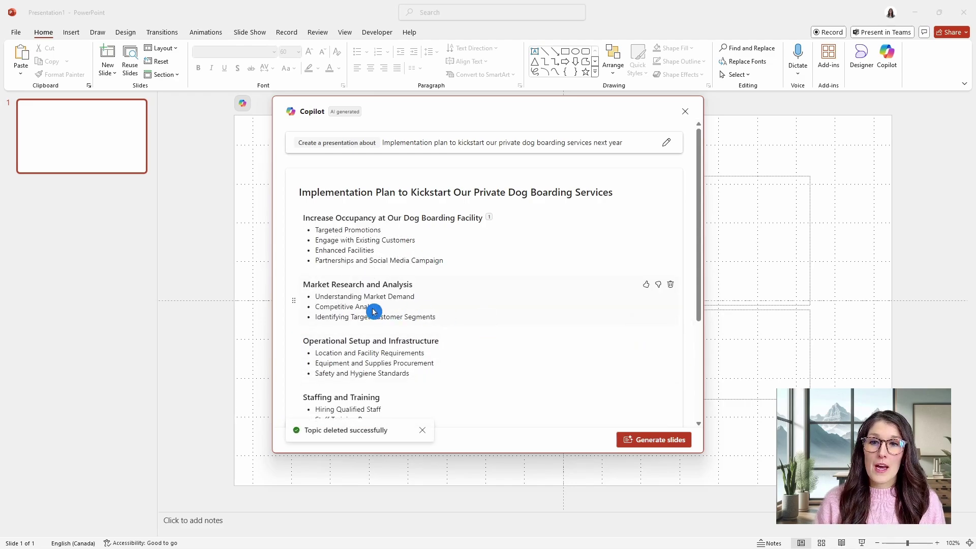
pyautogui.click(296, 305)
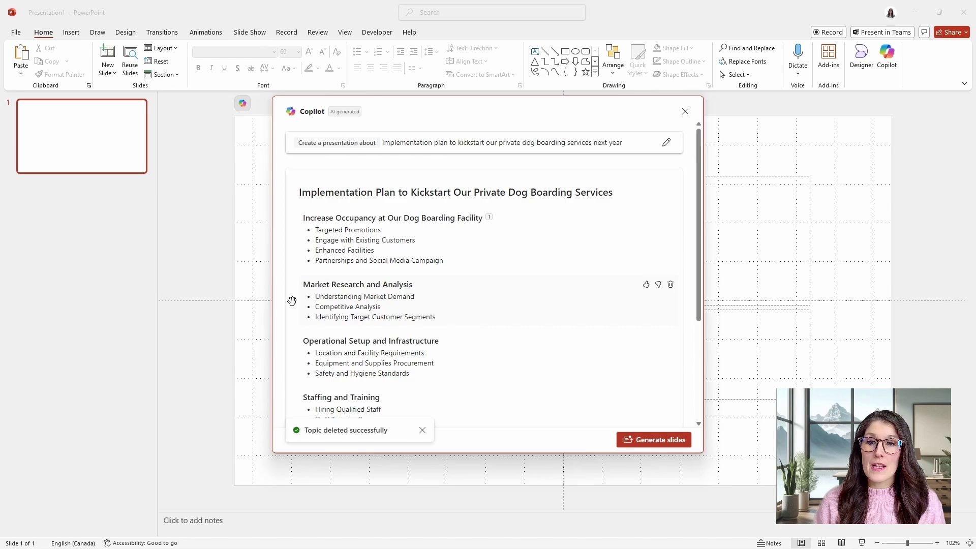
pyautogui.moveTo(292, 302); pyautogui.dragTo(478, 350)
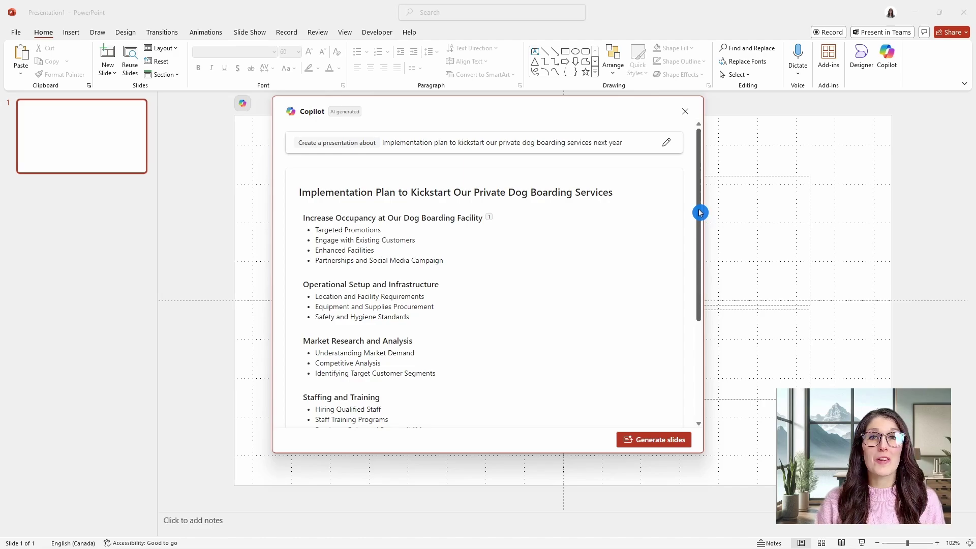
pyautogui.moveTo(699, 212); pyautogui.dragTo(698, 346)
# Generate the illustrated 28-slide dog boarding deck from the outline
pyautogui.click(660, 440)
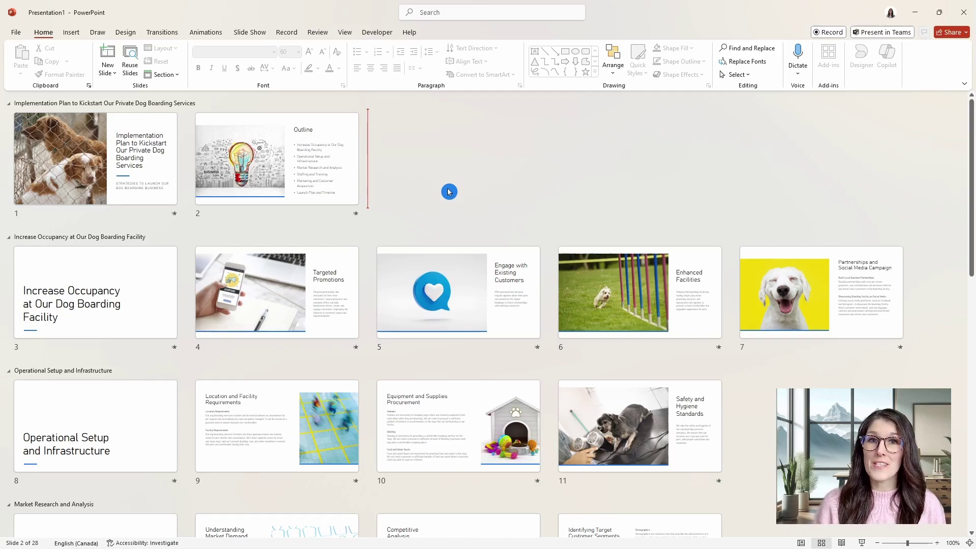
# Return to Normal view on the Outline slide and request Copilot's Designer suggestions for it
pyautogui.click(345, 34)
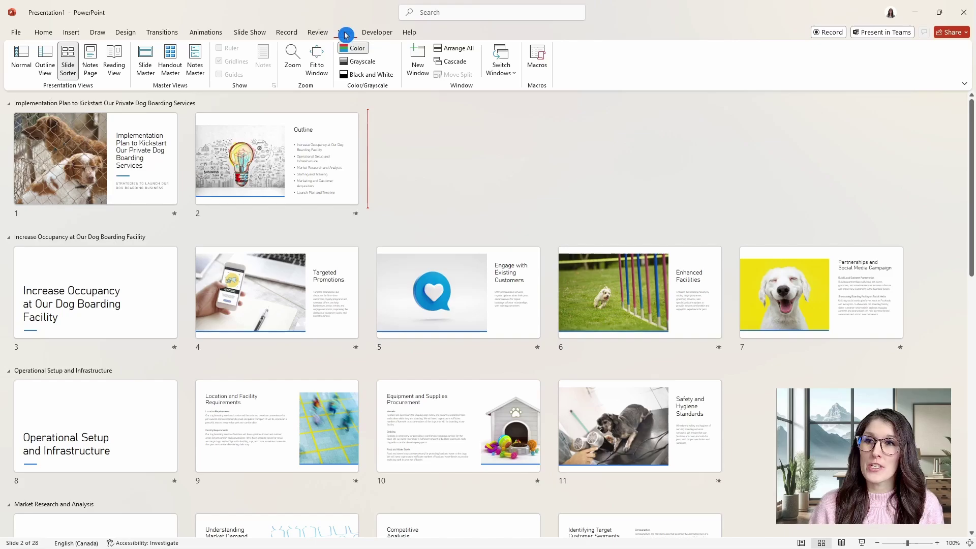
pyautogui.click(19, 57)
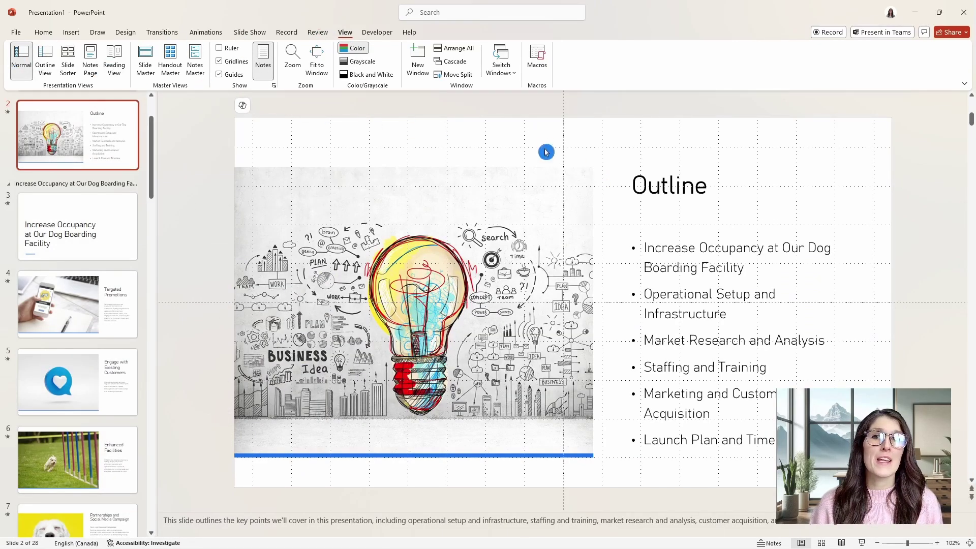
pyautogui.click(43, 33)
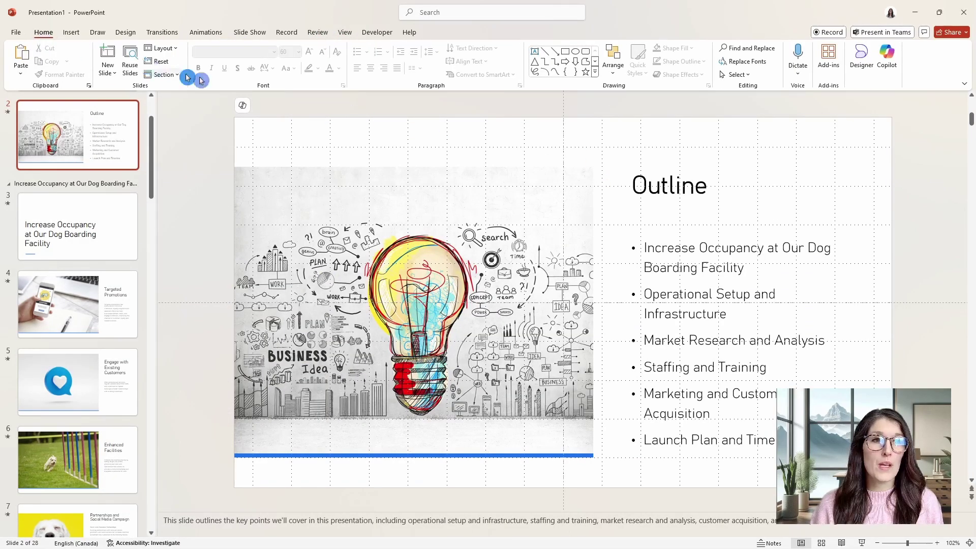
pyautogui.click(889, 66)
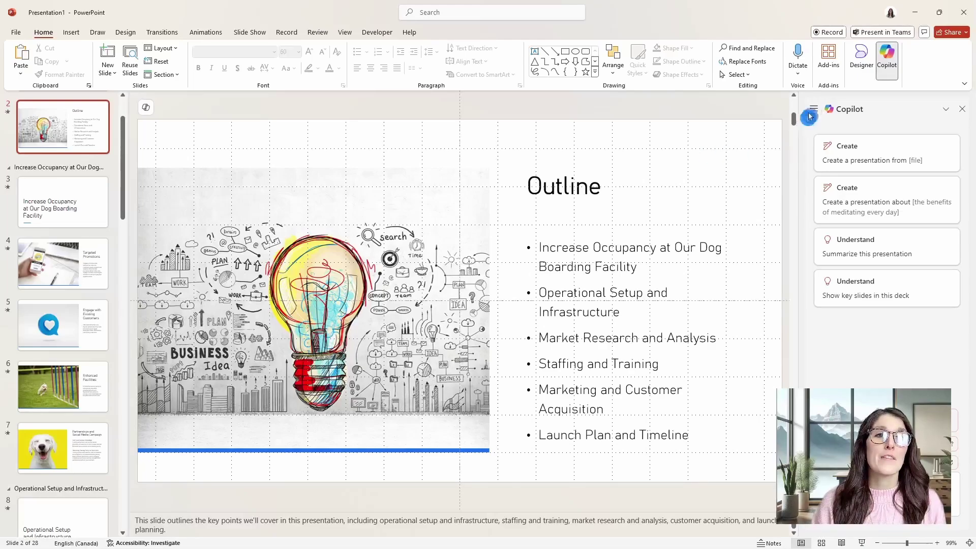
pyautogui.click(859, 69)
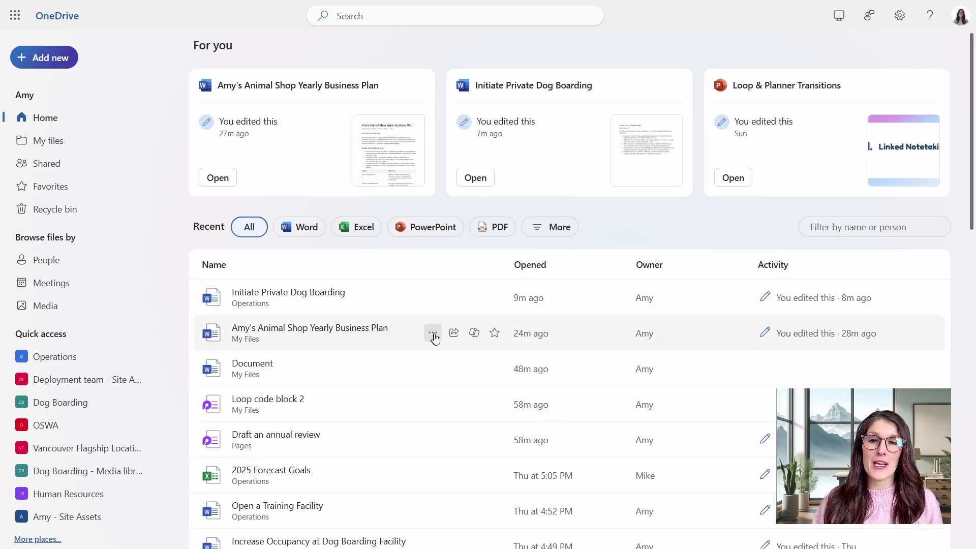
# Ask Copilot on the business plan file what our goals are, then read through its answer
pyautogui.click(474, 333)
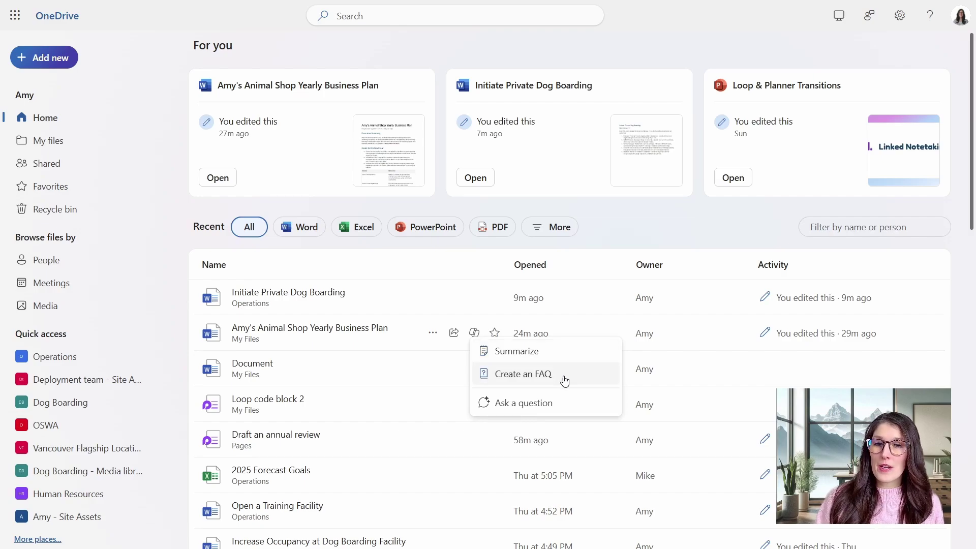
pyautogui.click(563, 402)
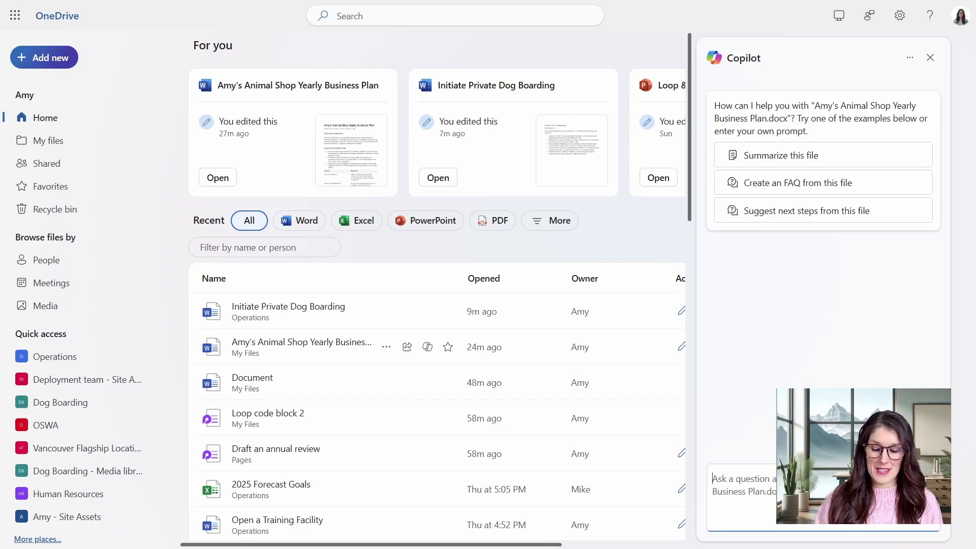
pyautogui.write('what are our goa')
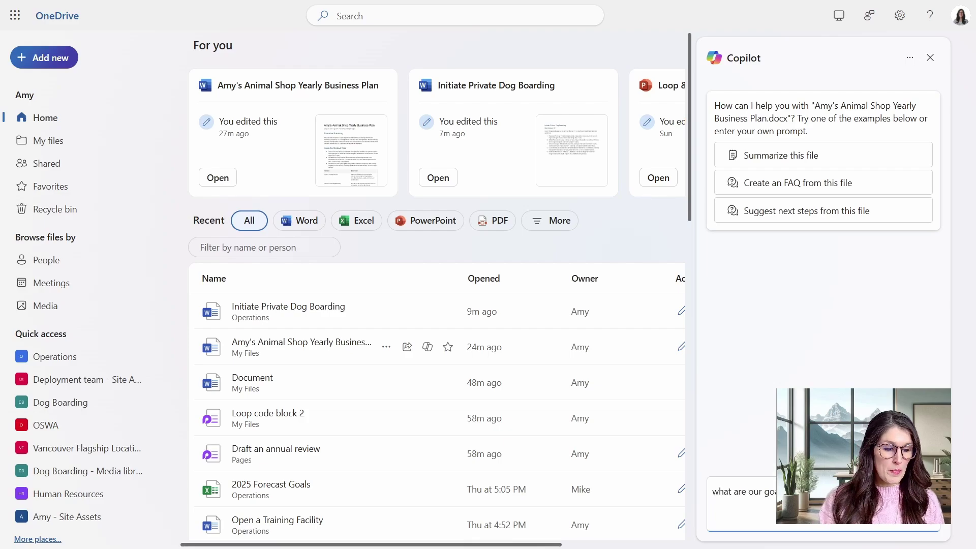
pyautogui.press('Return')
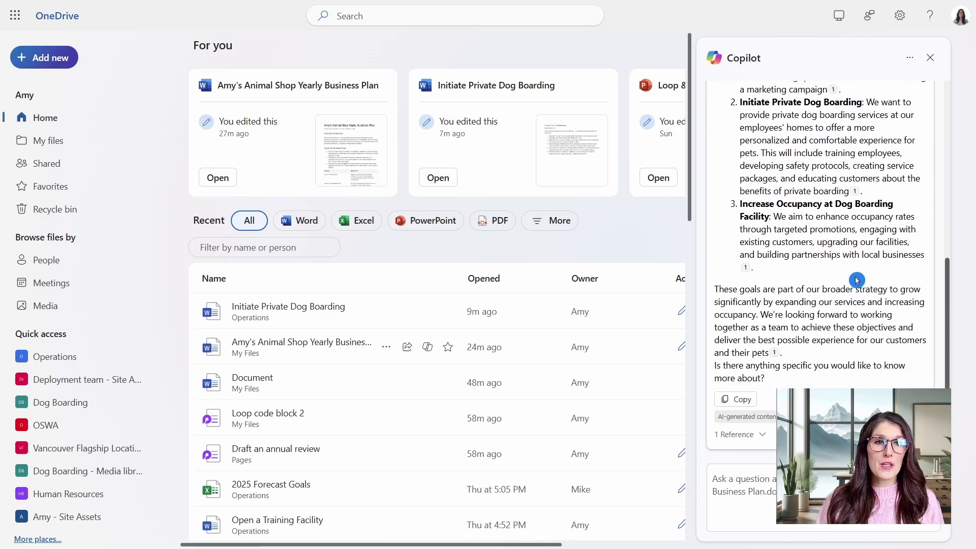
pyautogui.scroll(2, 912, 350)
pyautogui.scroll(-3, 908, 328)
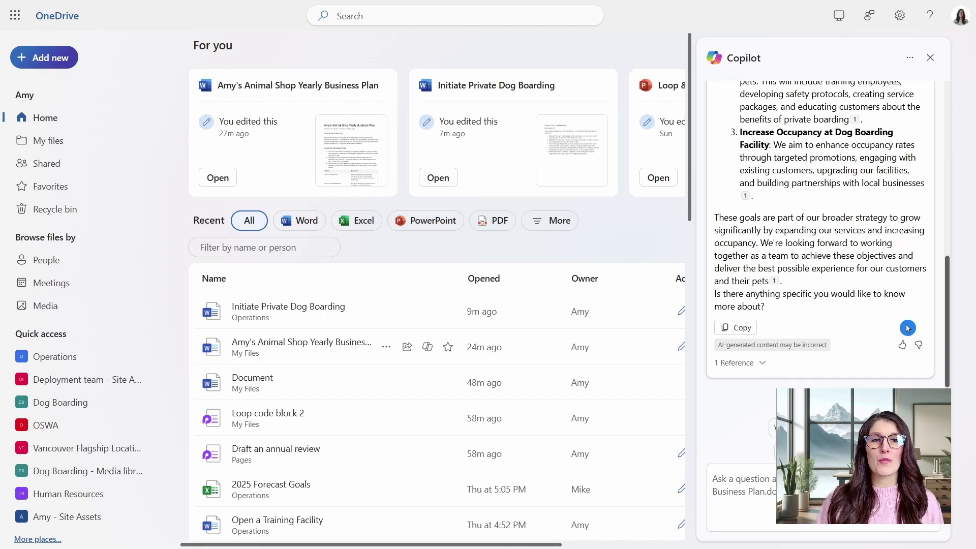
pyautogui.scroll(4, 908, 328)
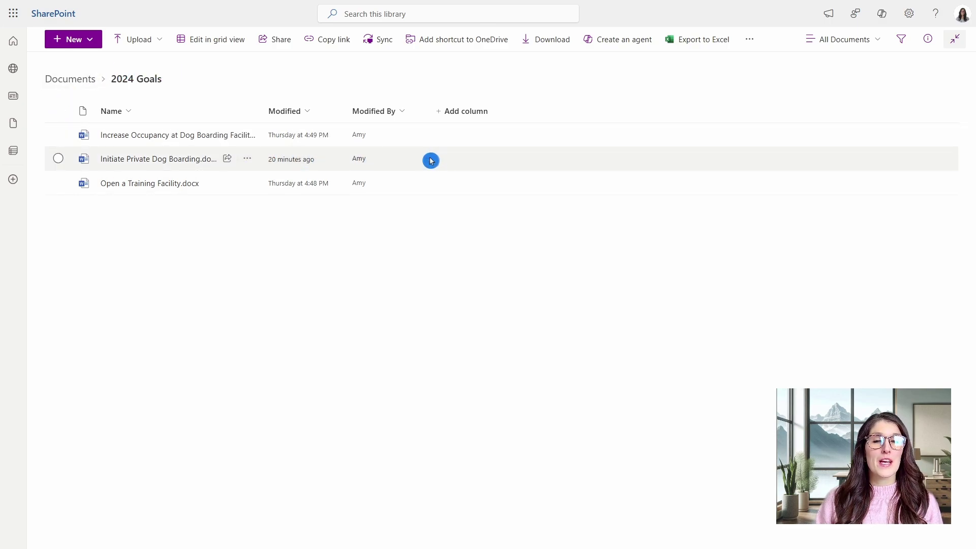
# Create the '2024 Goals agent' from the 2024 Goals SharePoint library
pyautogui.click(617, 46)
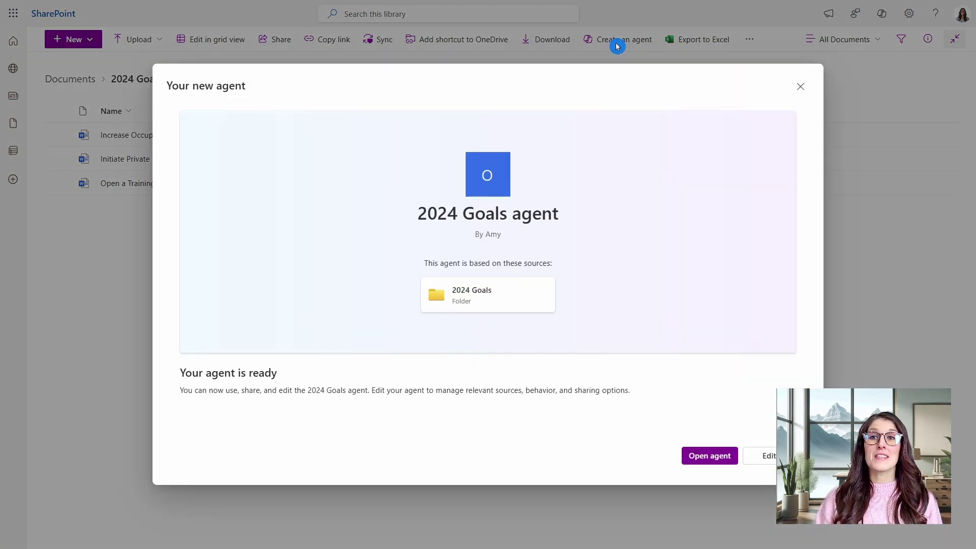
# Open the 2024 Goals agent and ask when the training facility starts, getting March 1st
pyautogui.click(718, 460)
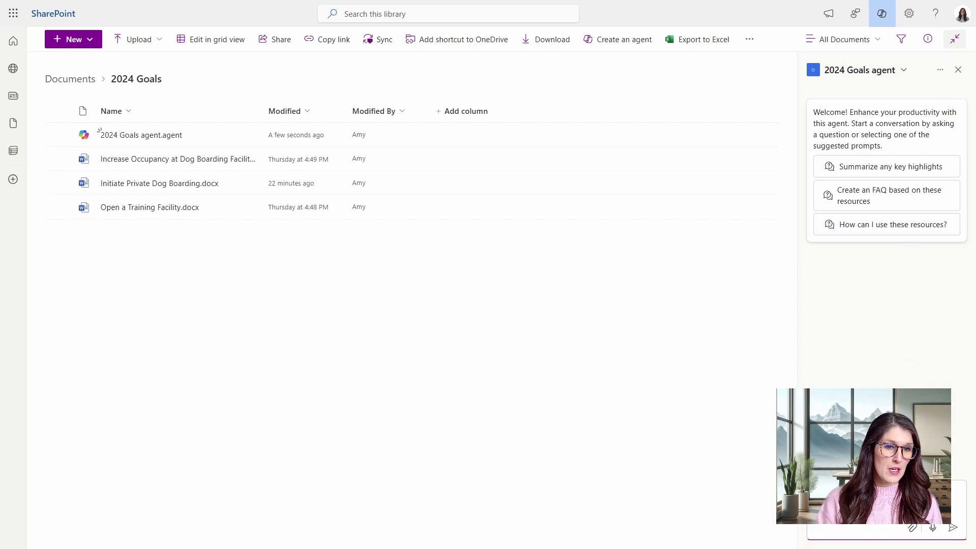
pyautogui.press('Return')
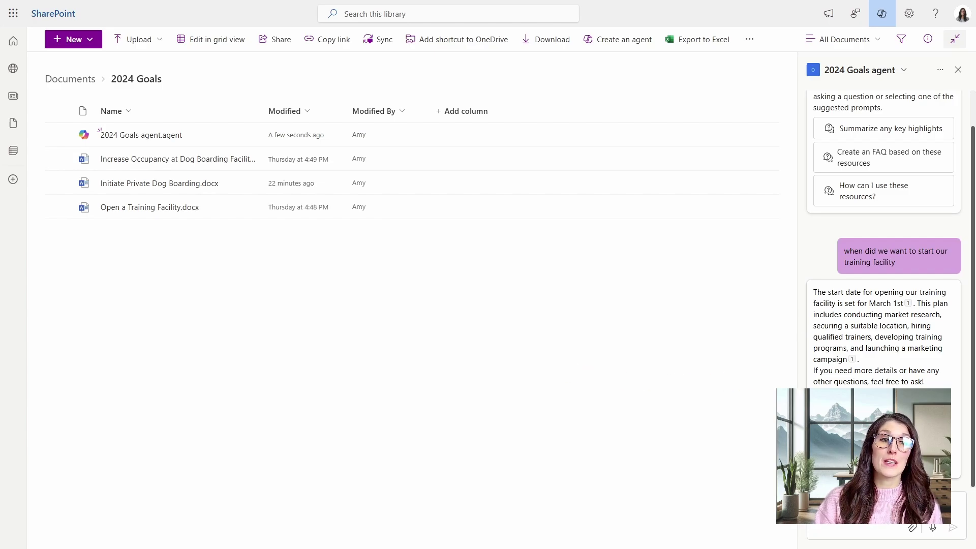
pyautogui.moveTo(909, 305)
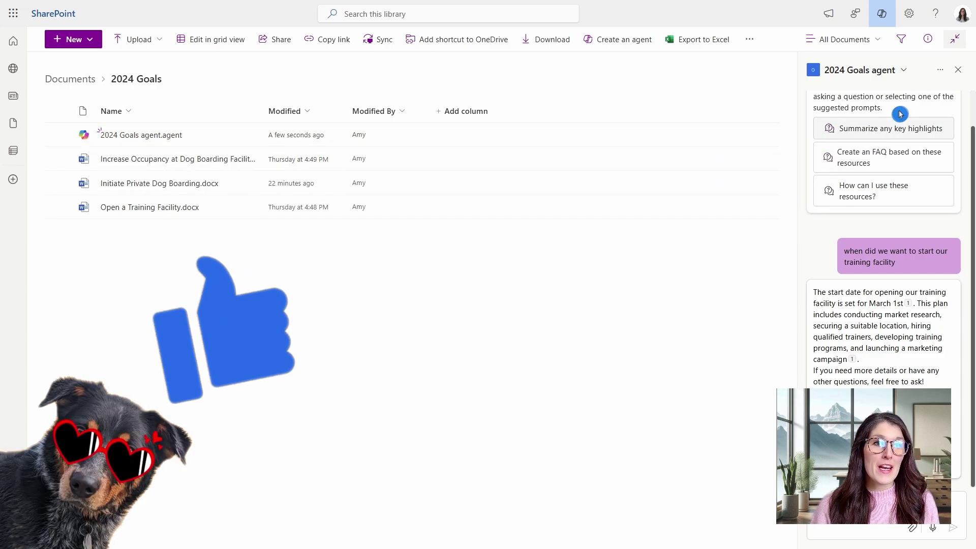
# Edit the 2024 Goals agent and review its Sources and Behavior settings
pyautogui.click(939, 70)
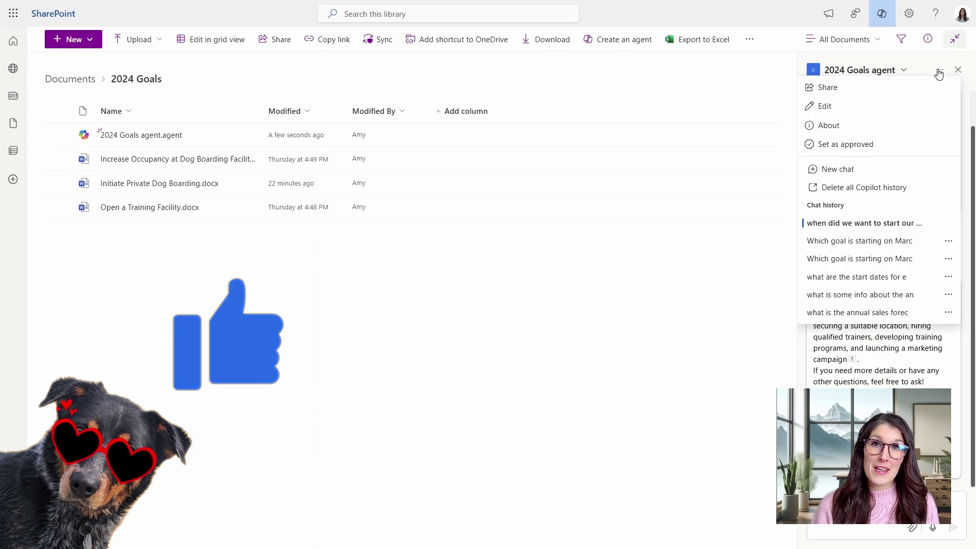
pyautogui.click(850, 111)
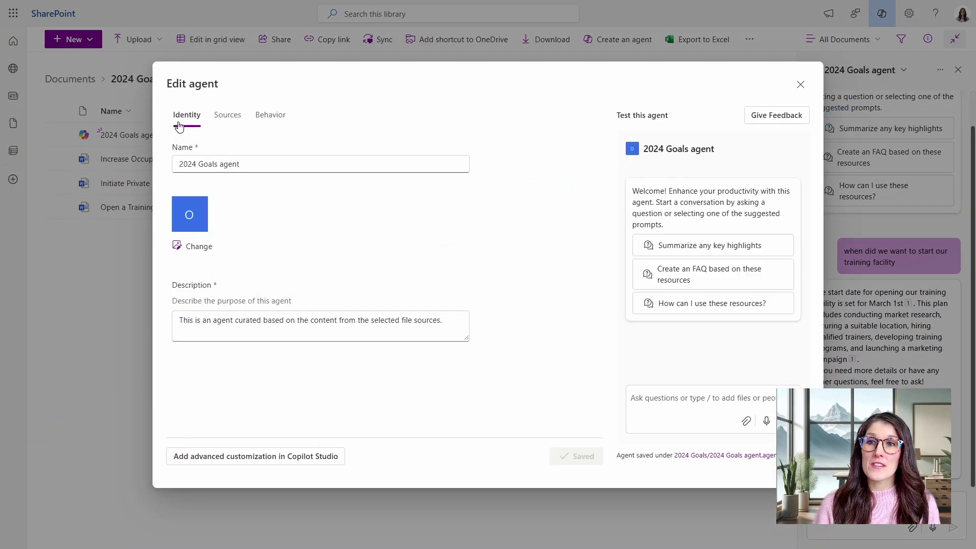
pyautogui.click(237, 120)
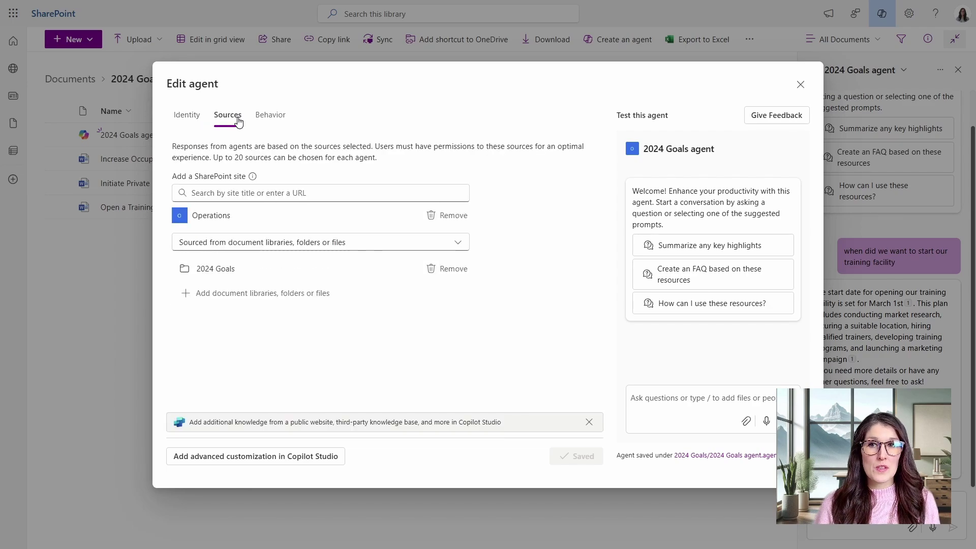
pyautogui.click(271, 120)
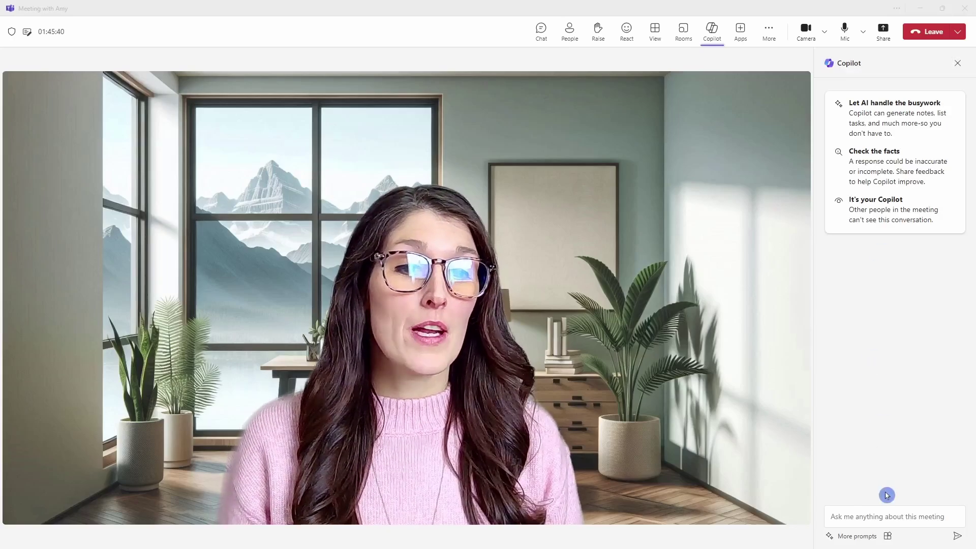
# Place the cursor in the meeting Copilot's 'Ask me anything about this meeting' box
pyautogui.click(887, 515)
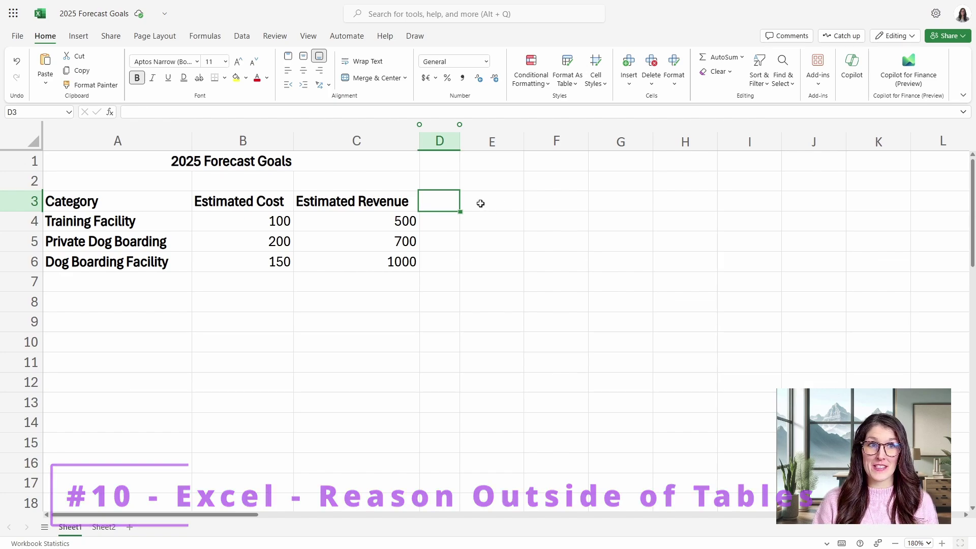
# Have Copilot insert a revenue-minus-cost Profit column in column D (400, 500, 850) and check its formula
pyautogui.click(860, 76)
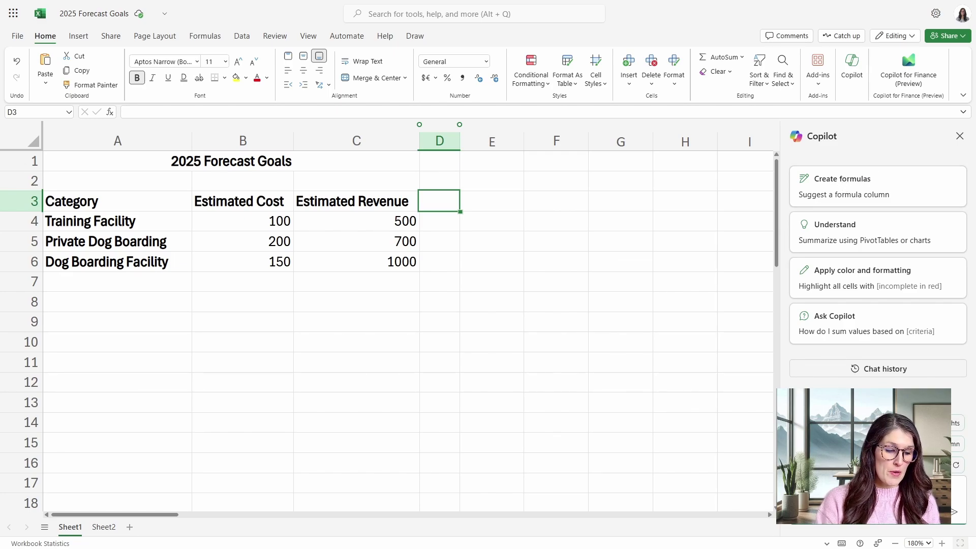
pyautogui.press('Return')
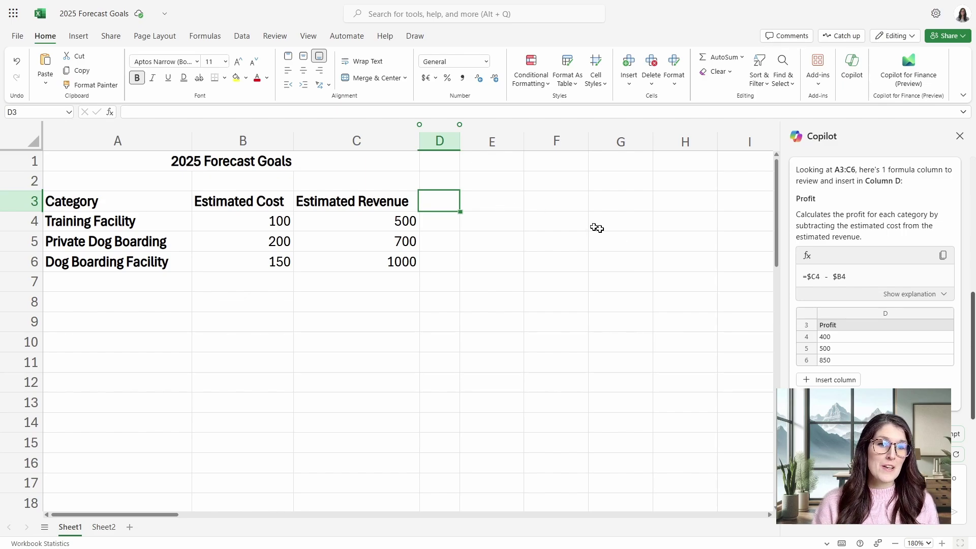
pyautogui.click(827, 380)
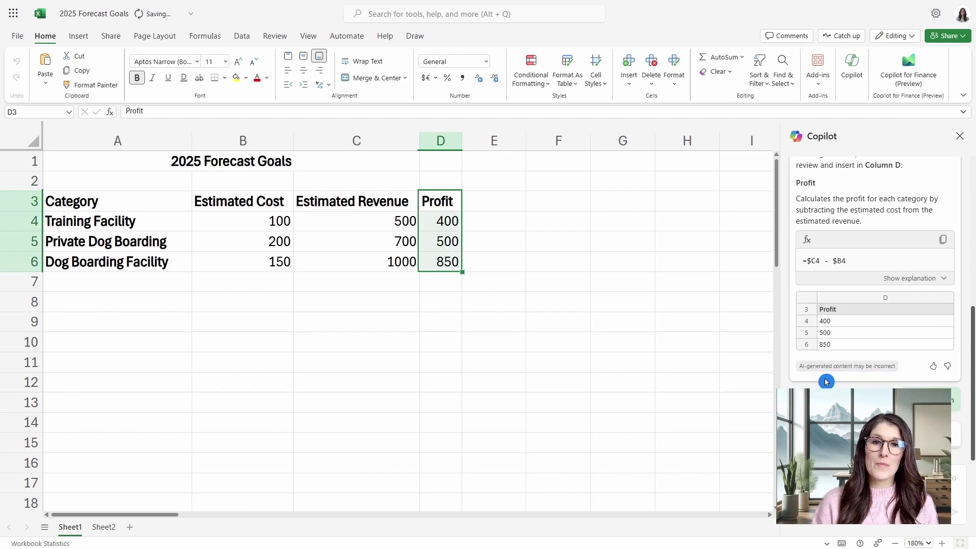
pyautogui.click(523, 274)
pyautogui.click(447, 220)
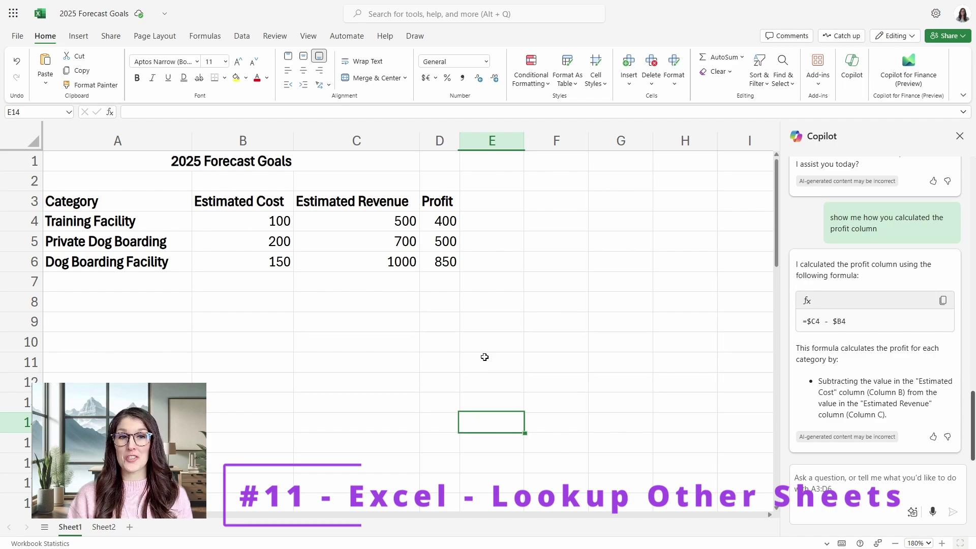
# Ask Copilot for a department head lookup from Sheet2 and review Sheet2's department heads table
pyautogui.click(826, 474)
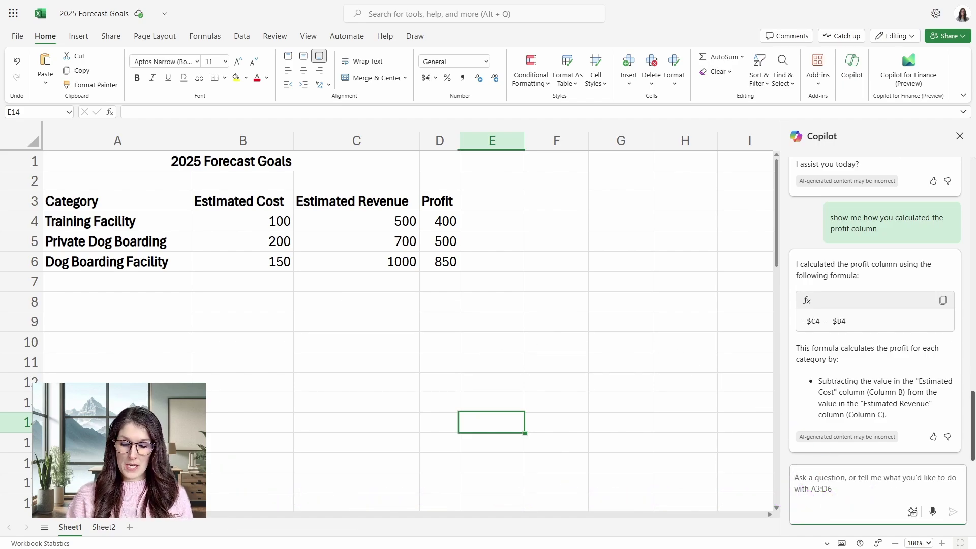
pyautogui.write('add a column to lookup the department head from sheet2')
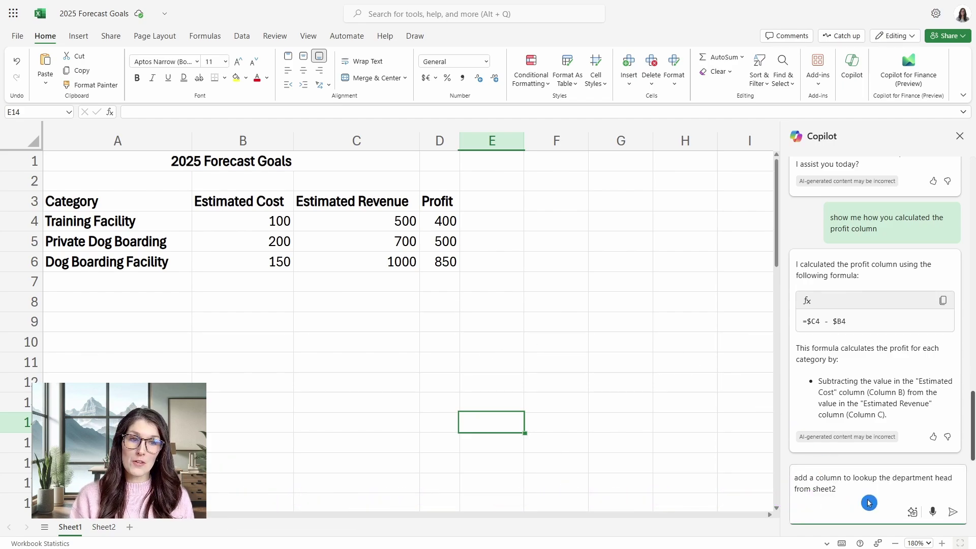
pyautogui.press('Return')
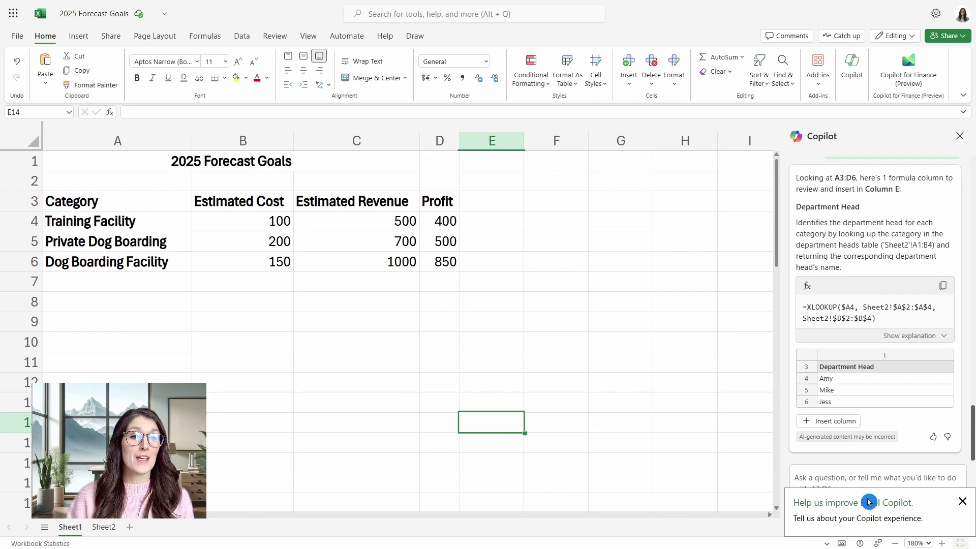
pyautogui.click(97, 532)
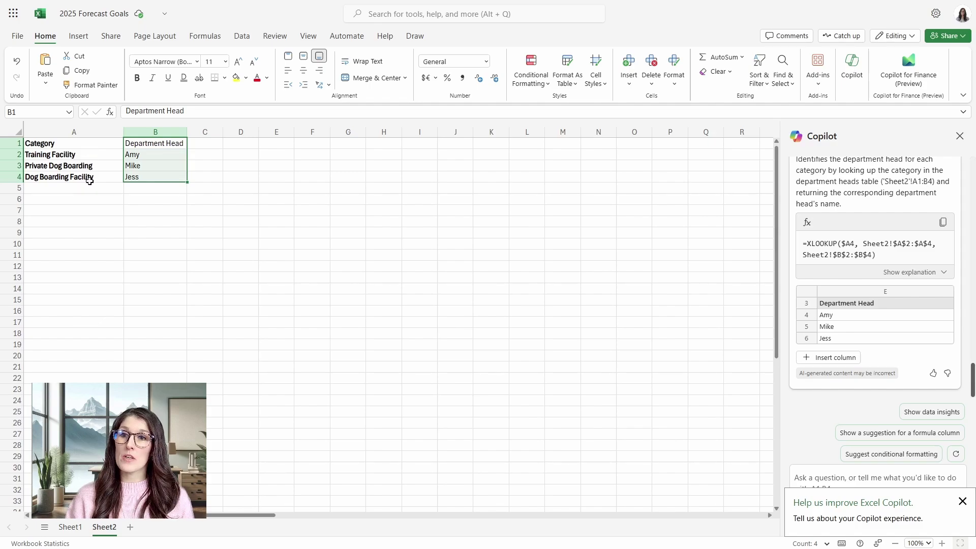
pyautogui.click(69, 526)
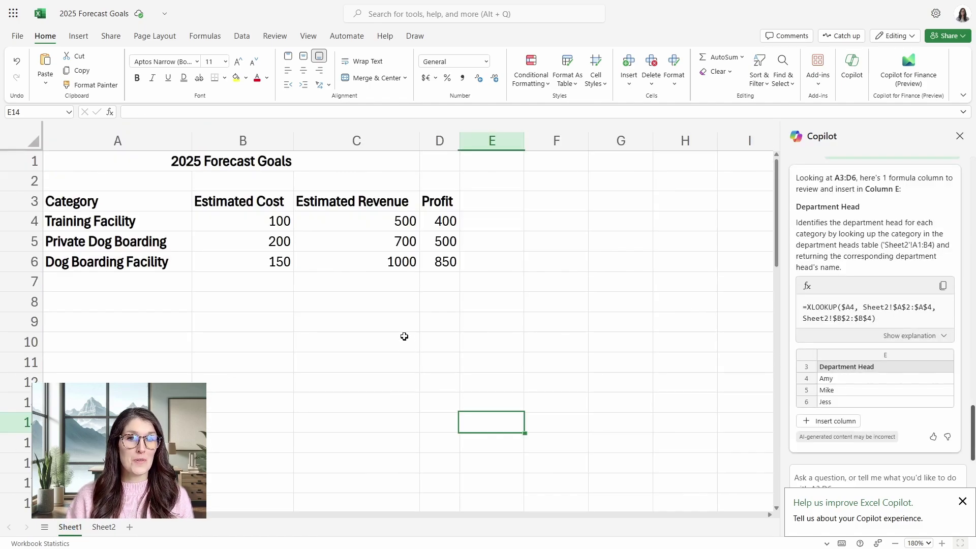
# Insert Copilot's Department Head column into E3:E6 (Amy, Mike, Jess) and inspect E4's XLOOKUP formula
pyautogui.moveTo(485, 206); pyautogui.dragTo(495, 268)
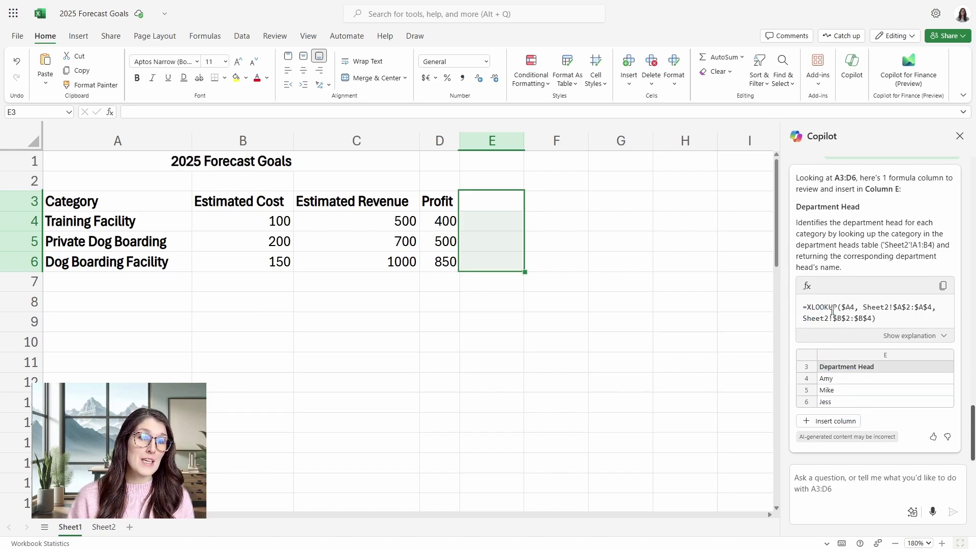
pyautogui.click(938, 310)
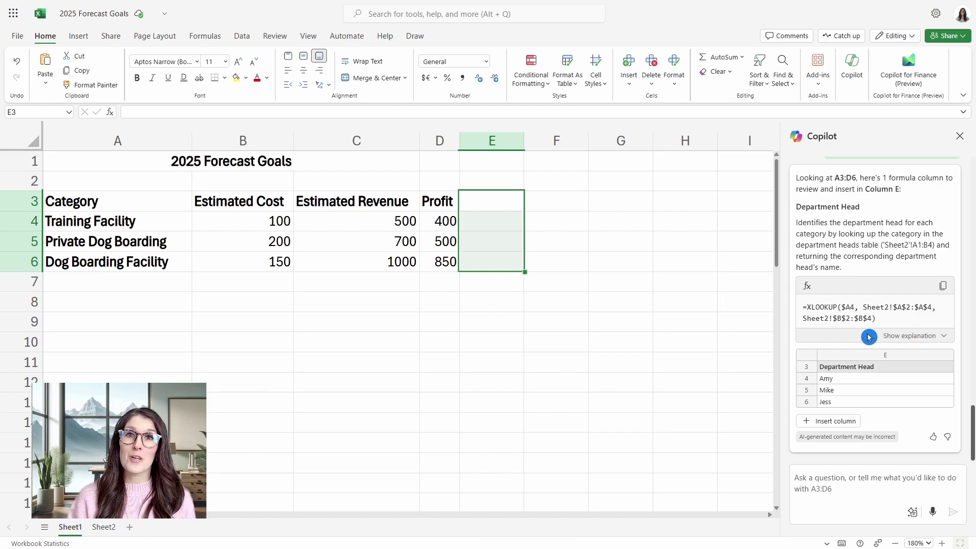
pyautogui.click(835, 429)
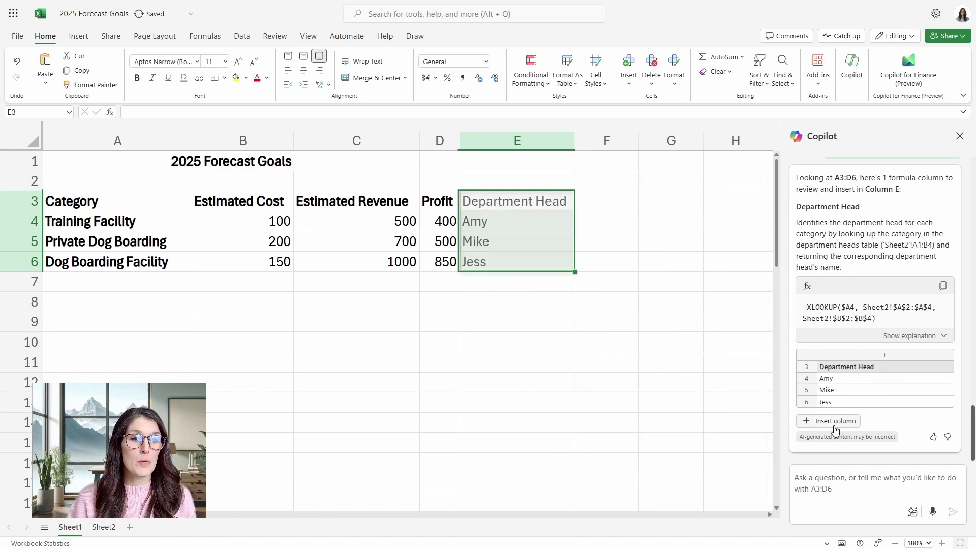
pyautogui.click(835, 429)
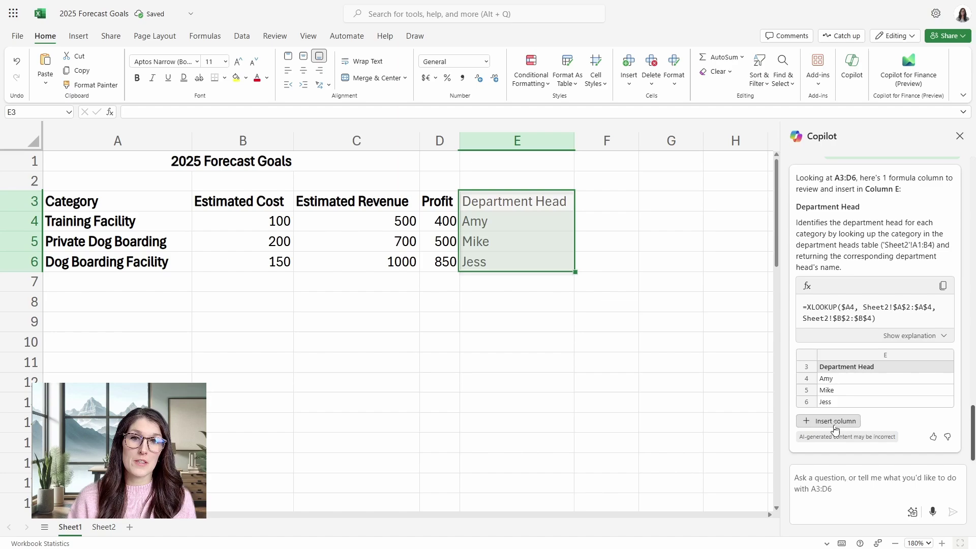
pyautogui.click(540, 342)
pyautogui.click(514, 223)
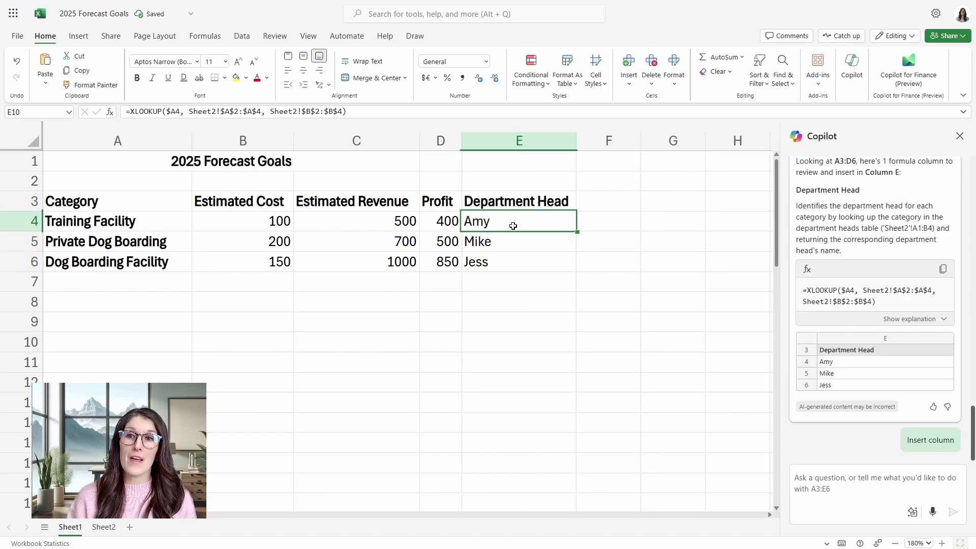
pyautogui.click(460, 112)
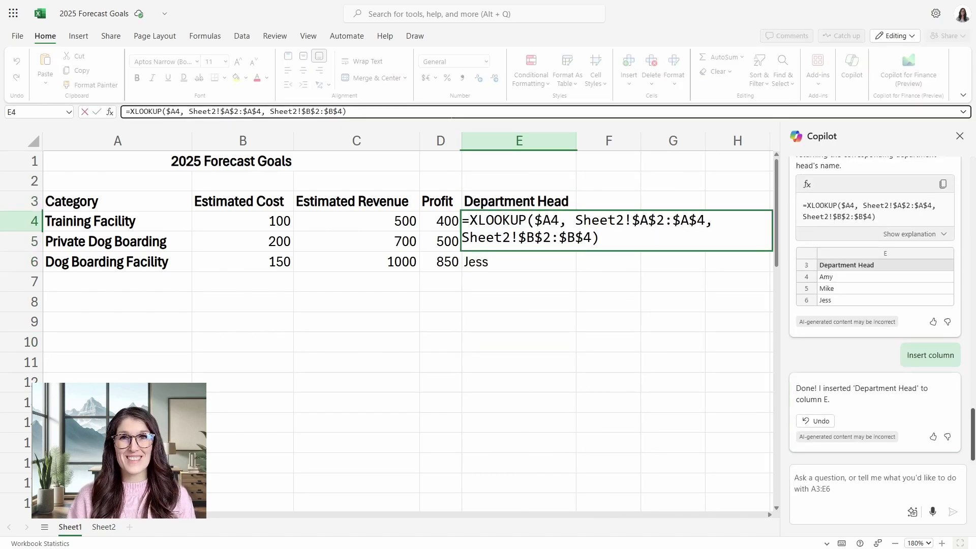